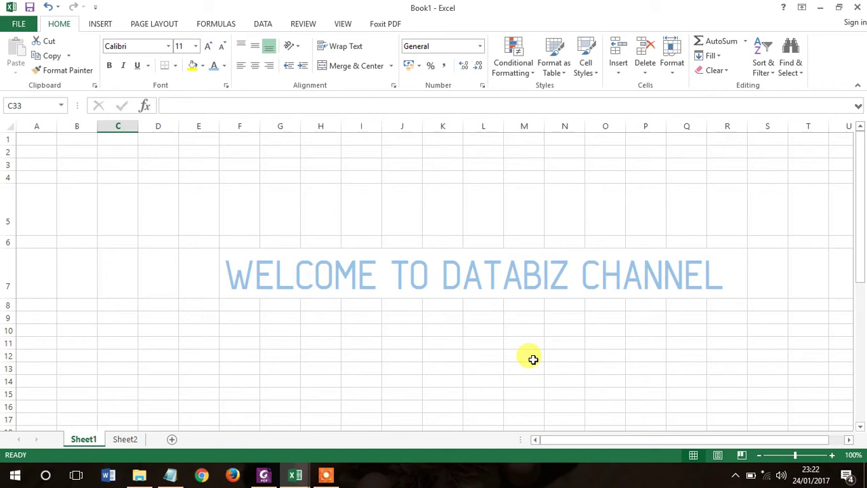
# Scroll down Sheet1 to reveal the finished East/West band chart with Low, Medium and High bands
pyautogui.scroll(-6, 534, 359)
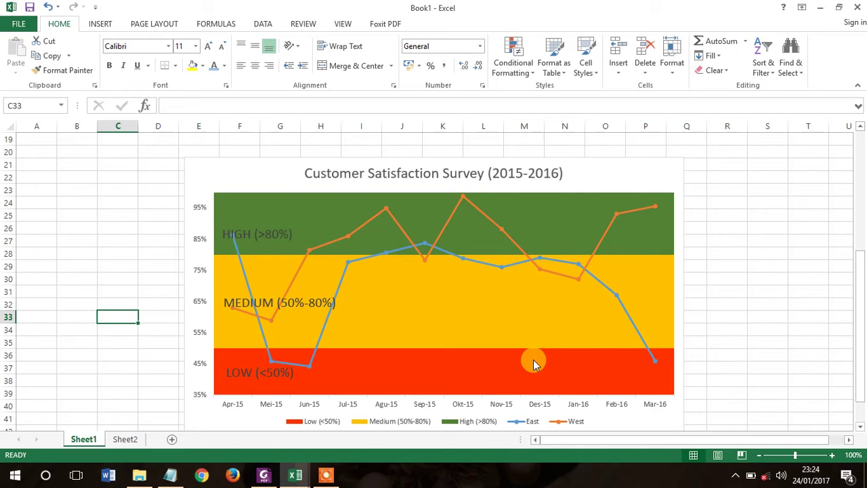
# Switch to Sheet2 and point out the East and West score columns
pyautogui.click(126, 439)
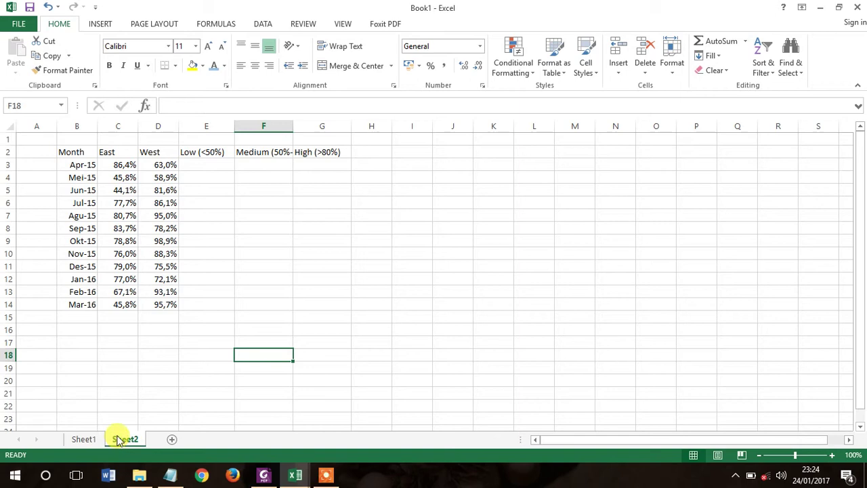
pyautogui.click(119, 151)
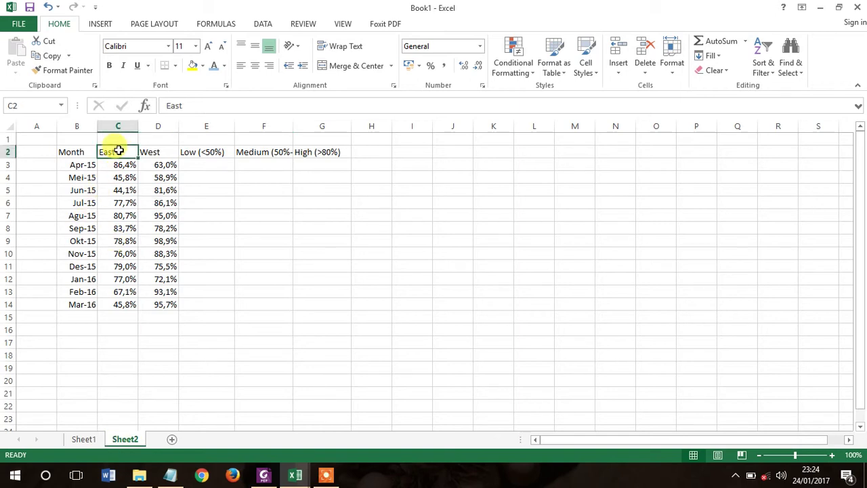
pyautogui.click(156, 153)
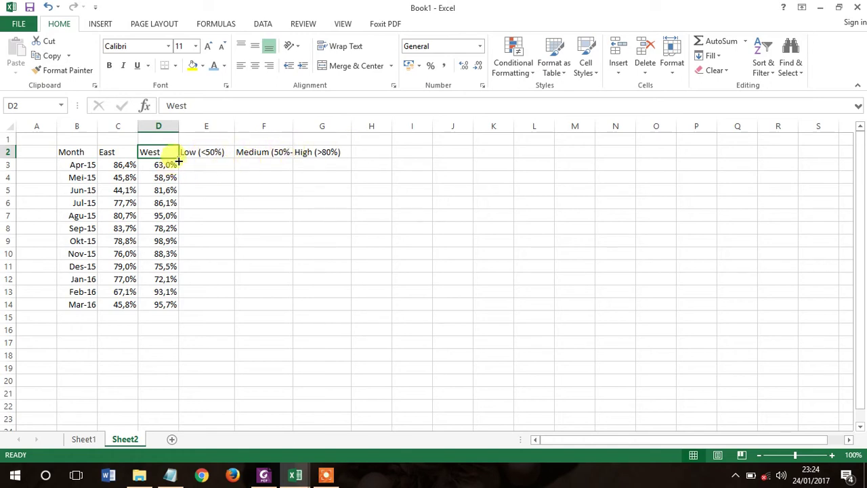
# Point out the Low (<50%), Medium (50%-80%) and High (>80%) band headers, then select E3
pyautogui.moveTo(196, 152); pyautogui.dragTo(309, 151)
pyautogui.click(246, 176)
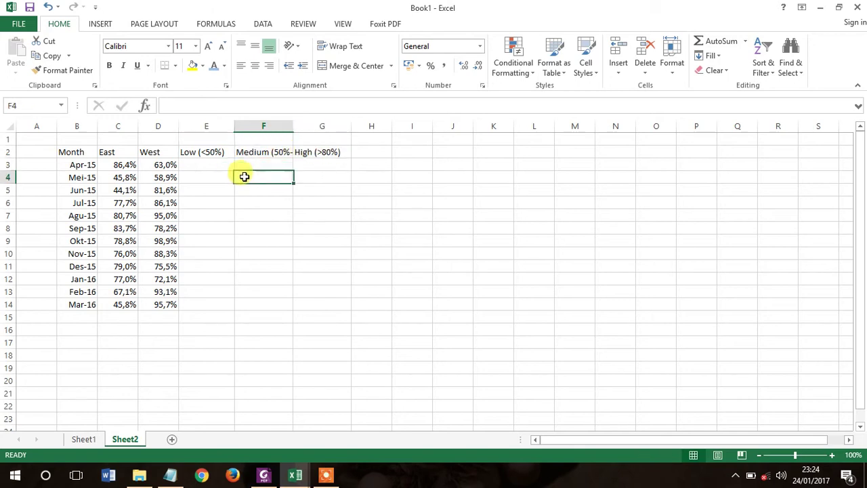
pyautogui.click(220, 149)
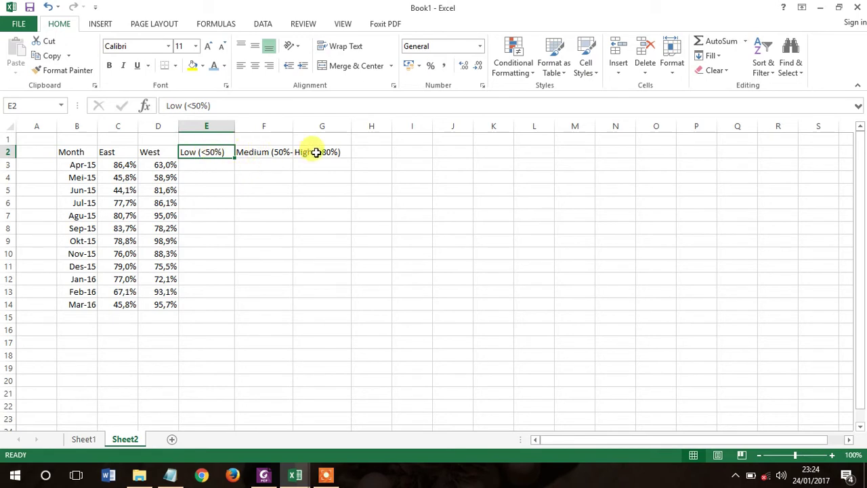
pyautogui.click(316, 152)
pyautogui.click(216, 153)
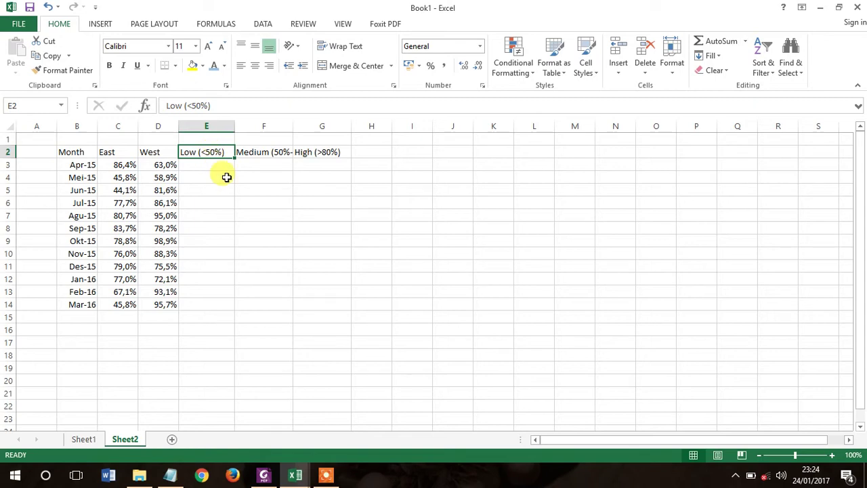
pyautogui.click(281, 153)
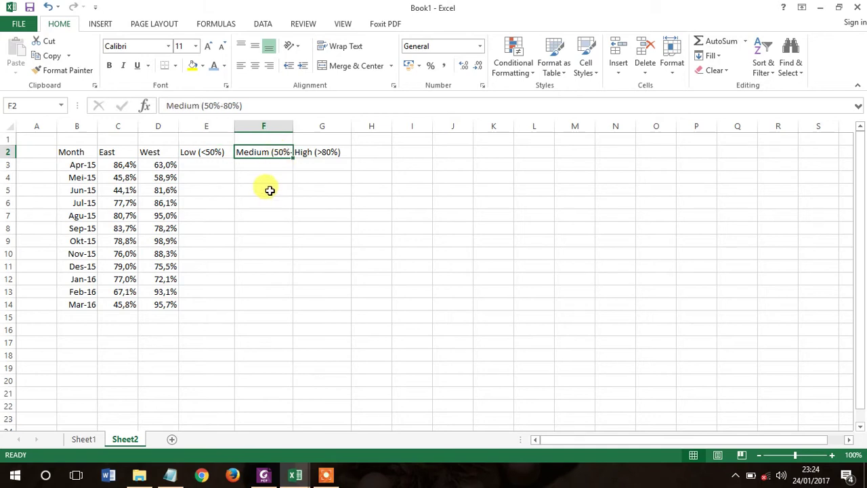
pyautogui.click(315, 153)
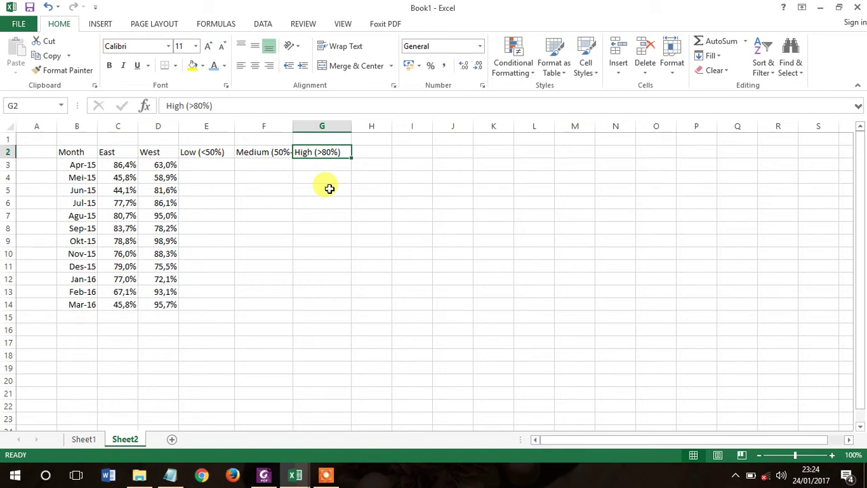
pyautogui.click(222, 170)
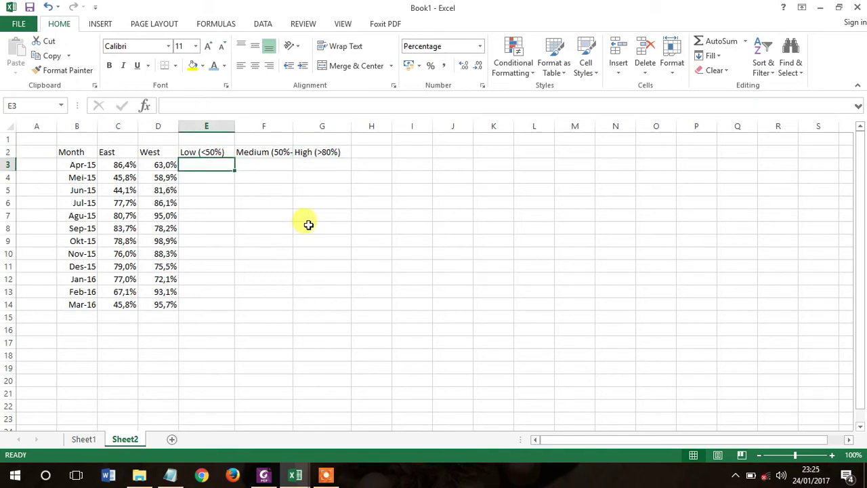
# Enter 50, 30% and 20% as the Apr-15 Low, Medium and High values in E3:G3
pyautogui.write('50')
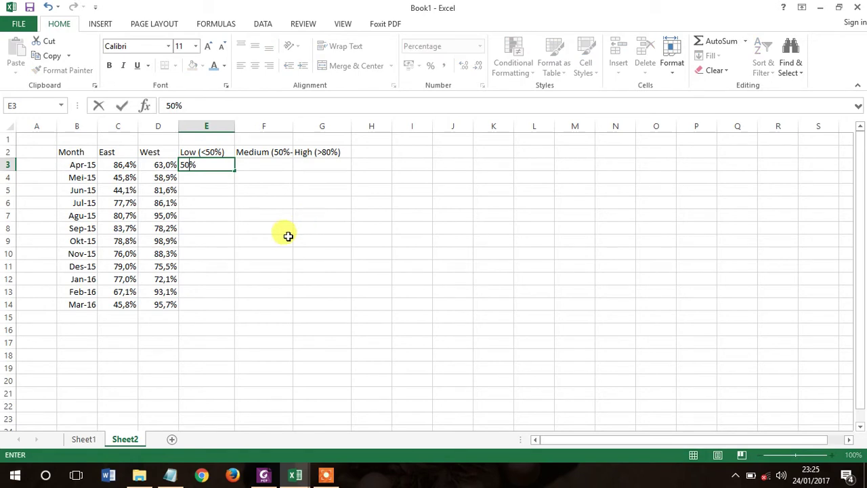
pyautogui.click(276, 172)
pyautogui.write('30')
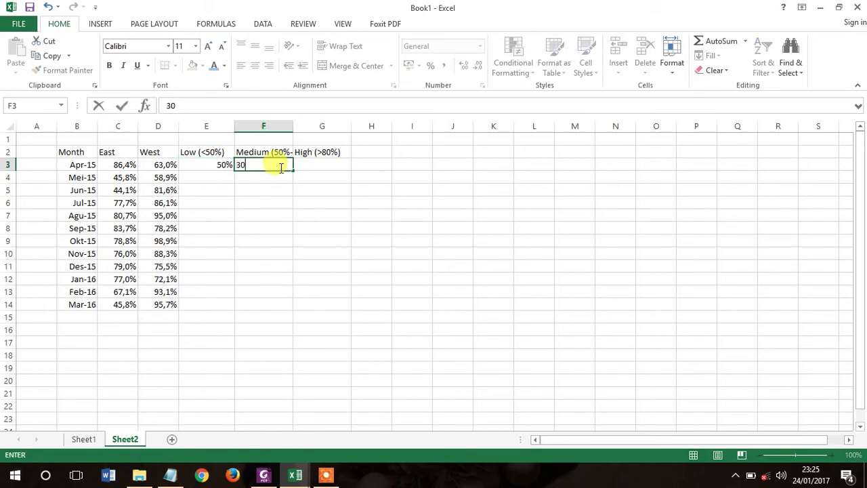
pyautogui.write('%')
pyautogui.press('Return')
pyautogui.press('Right')
pyautogui.press('Up')
pyautogui.write('20')
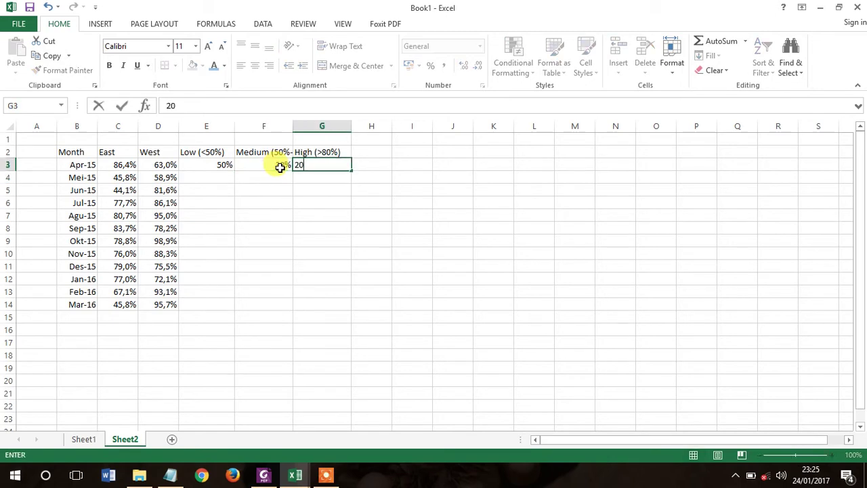
pyautogui.write('%')
pyautogui.click(280, 167)
# Copy the 50%/30%/20% band values to the Mei-15 row and fill them down to Mar-16
pyautogui.moveTo(210, 169); pyautogui.dragTo(333, 165)
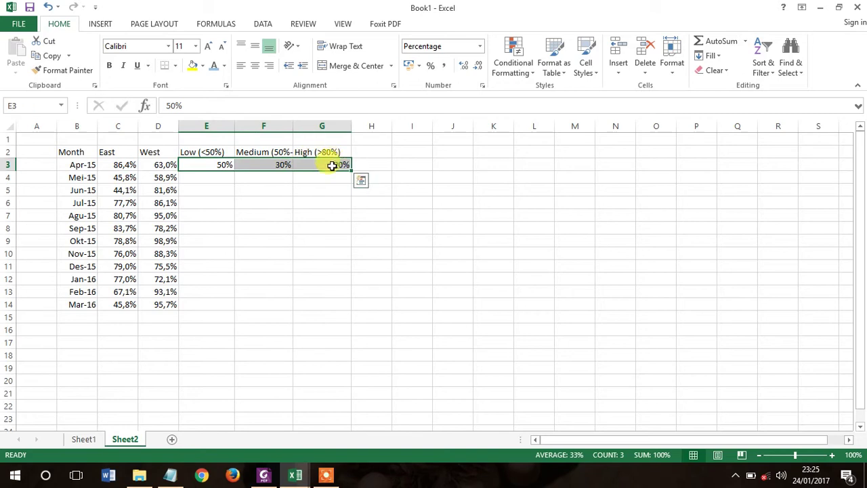
pyautogui.hotkey('ctrl', 'c')
pyautogui.click(210, 176)
pyautogui.hotkey('ctrl', 'v')
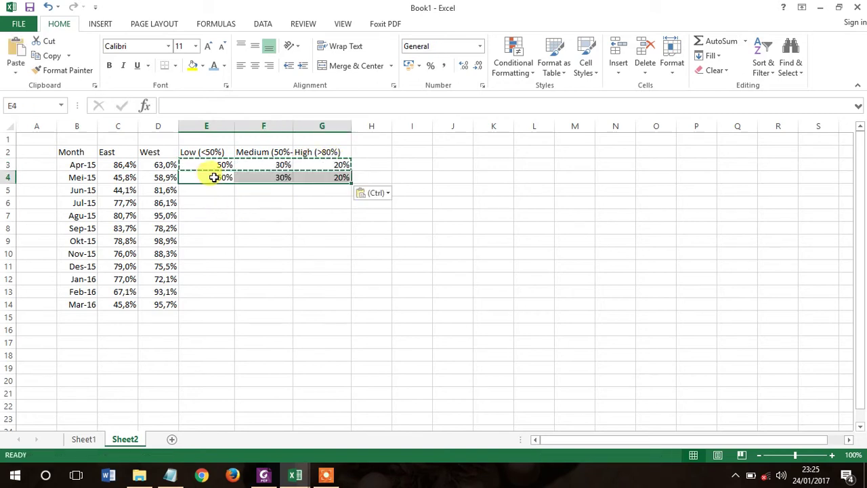
pyautogui.moveTo(226, 165); pyautogui.dragTo(332, 306)
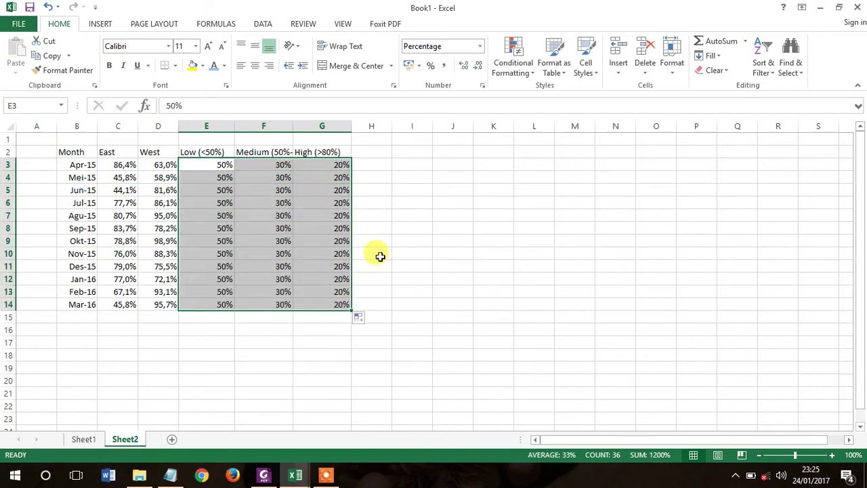
pyautogui.click(217, 164)
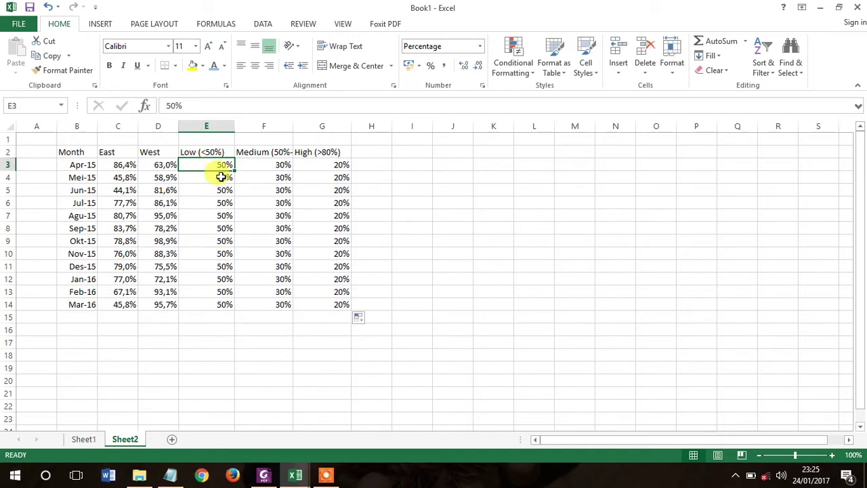
pyautogui.click(261, 164)
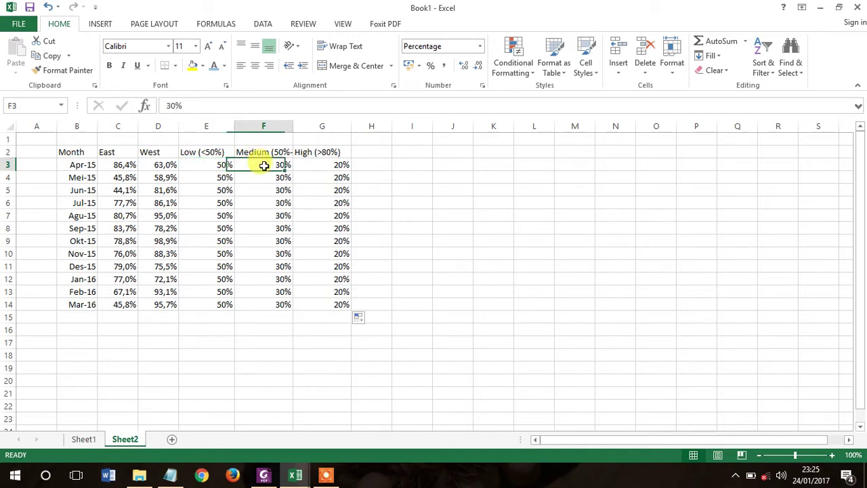
pyautogui.click(322, 166)
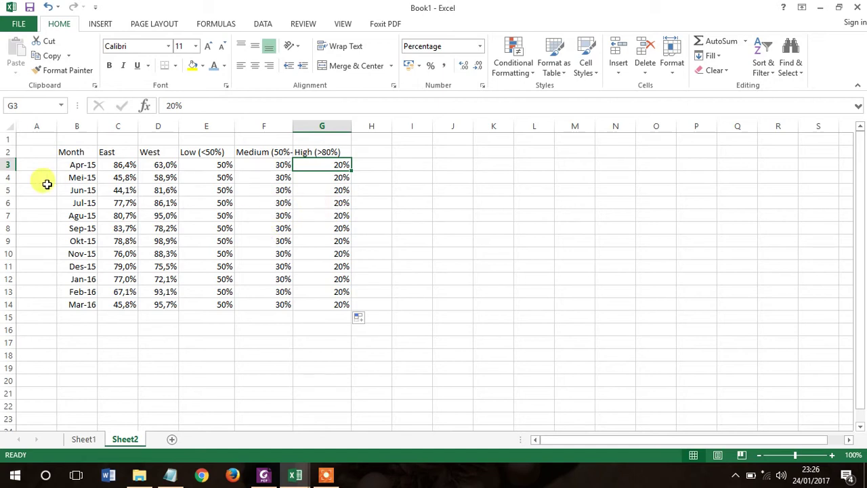
# Select the whole data table and choose a Combo chart from Insert's All Charts list
pyautogui.moveTo(68, 150); pyautogui.dragTo(340, 308)
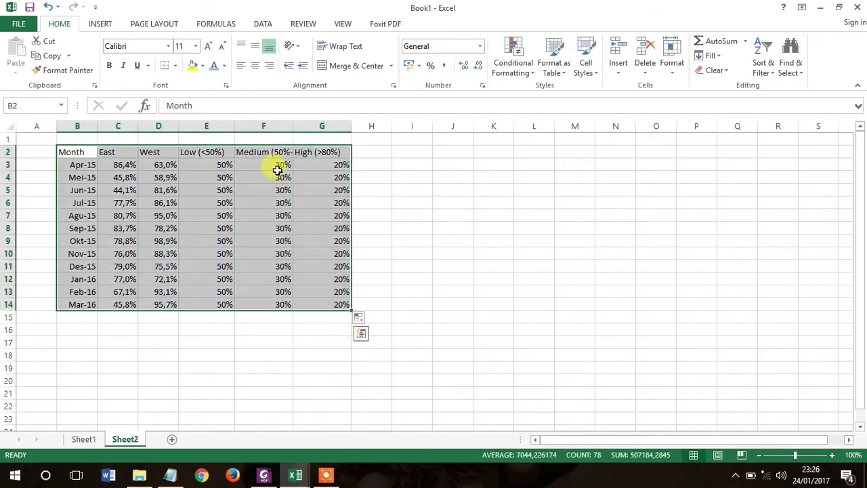
pyautogui.click(101, 24)
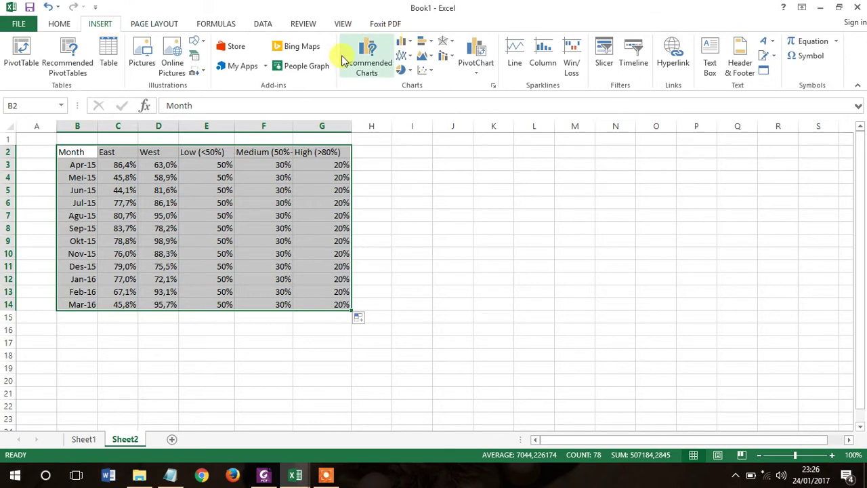
pyautogui.click(375, 73)
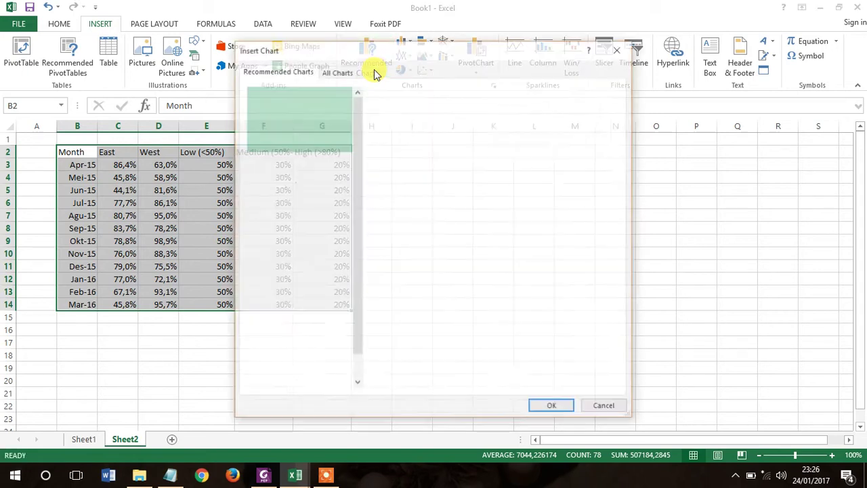
pyautogui.click(339, 72)
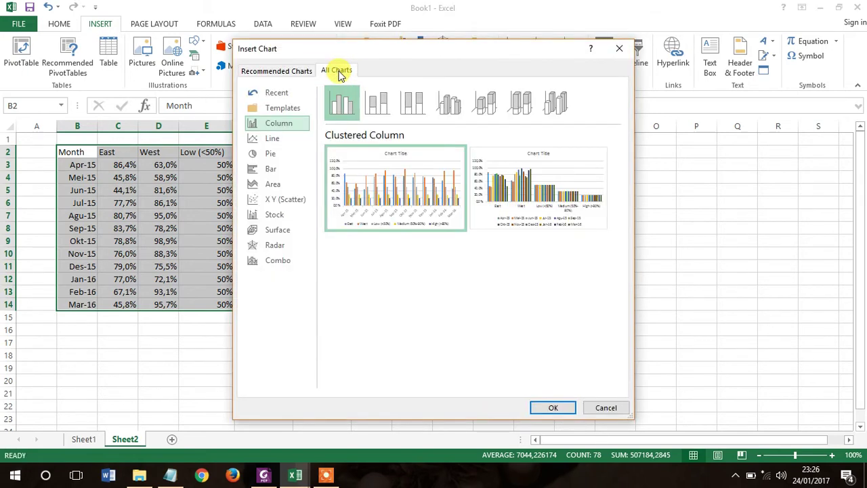
pyautogui.click(271, 264)
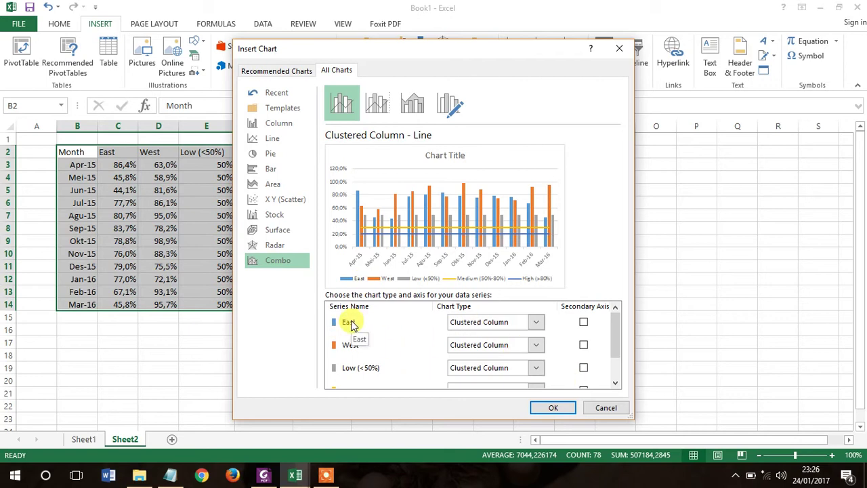
# Set the East and West series to Line with Markers
pyautogui.click(536, 322)
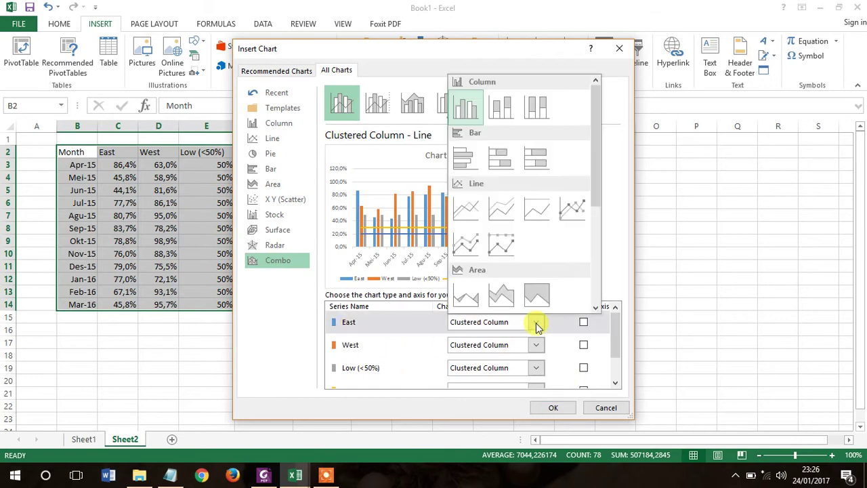
pyautogui.click(571, 215)
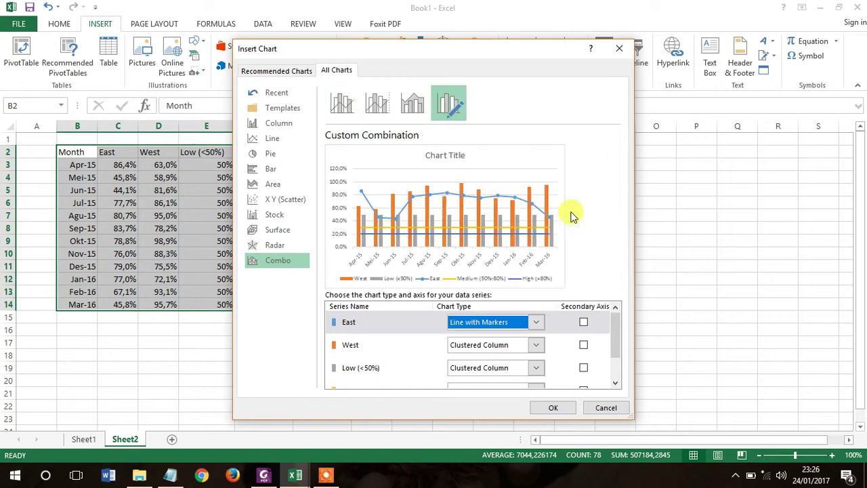
pyautogui.click(536, 345)
pyautogui.click(580, 228)
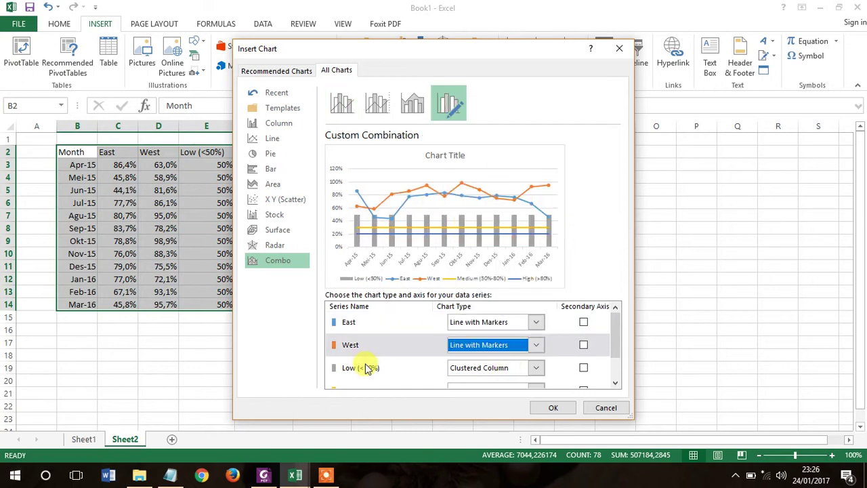
# Set the Low (<50%), Medium (50%-80%) and High (>80%) series to Stacked Column
pyautogui.click(536, 368)
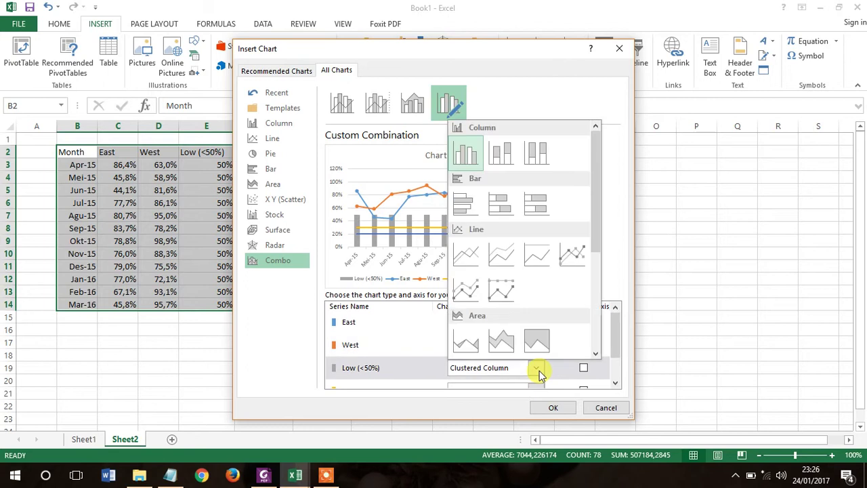
pyautogui.click(502, 154)
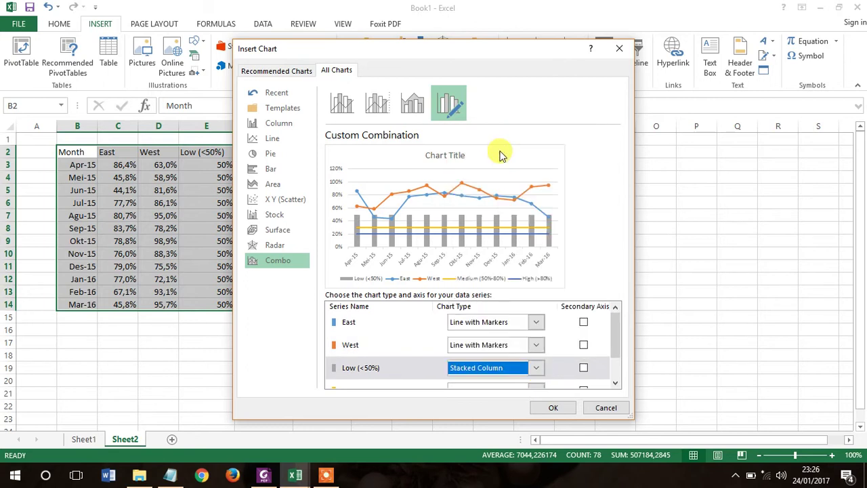
pyautogui.scroll(-1, 526, 280)
pyautogui.click(537, 354)
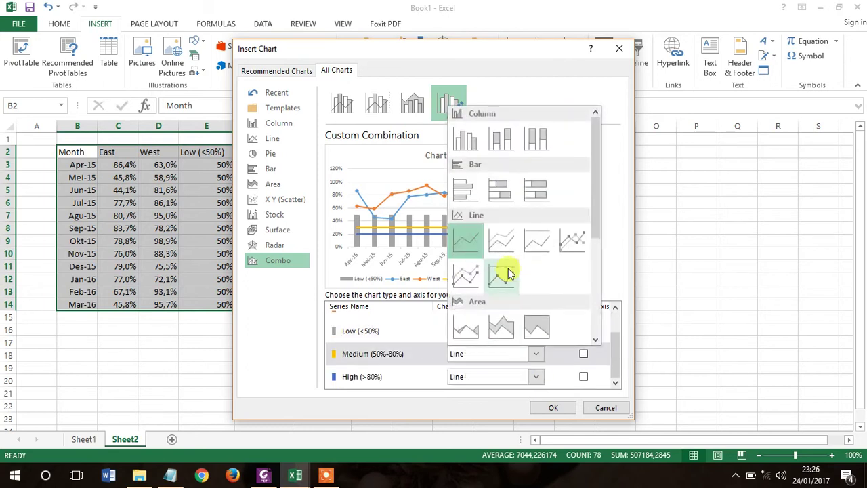
pyautogui.click(501, 139)
pyautogui.click(537, 377)
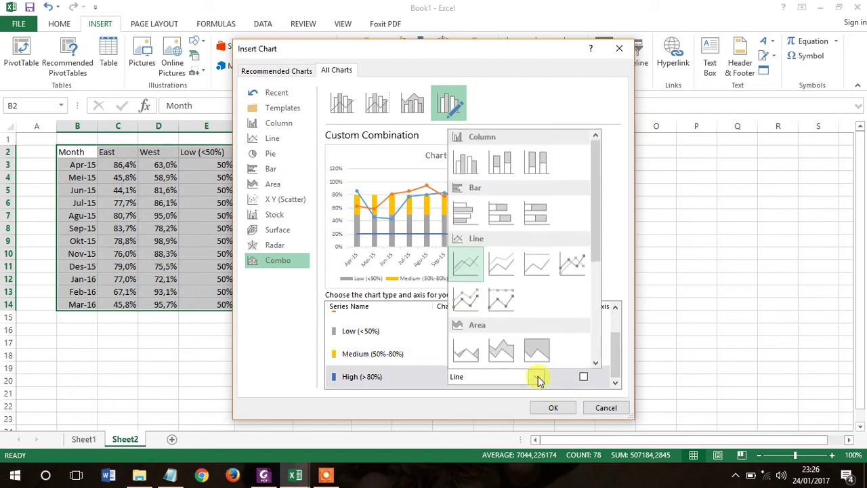
pyautogui.click(501, 161)
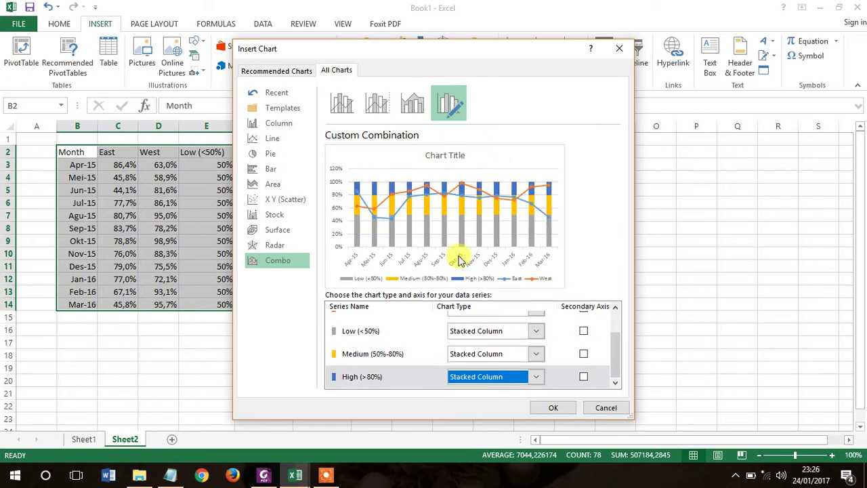
# Insert the combo chart into Sheet2 and resize it
pyautogui.click(554, 408)
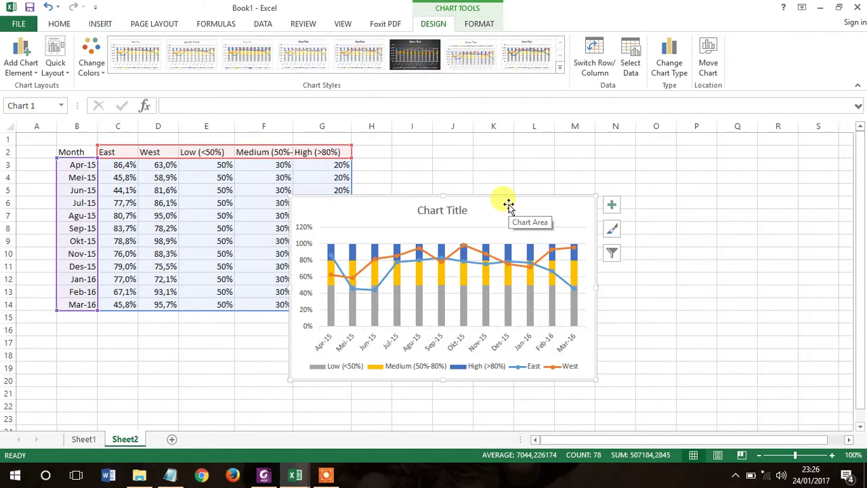
pyautogui.scroll(-2, 508, 204)
pyautogui.moveTo(594, 301); pyautogui.dragTo(654, 342)
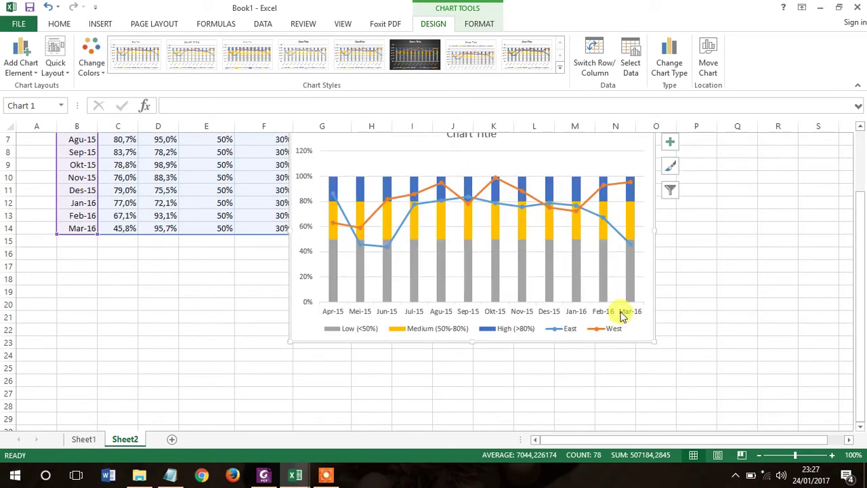
pyautogui.scroll(2, 607, 284)
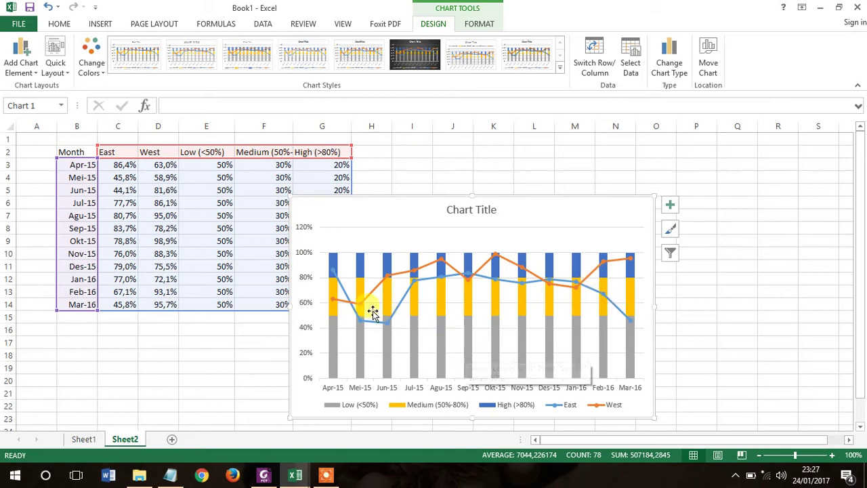
# Set the stacked columns' gap width to 0 so the bands become continuous
pyautogui.click(360, 342)
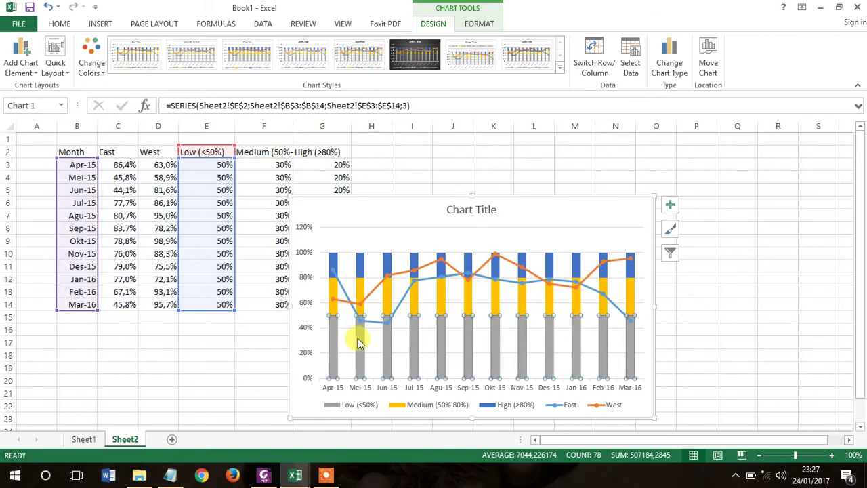
pyautogui.rightClick(359, 342)
pyautogui.click(395, 335)
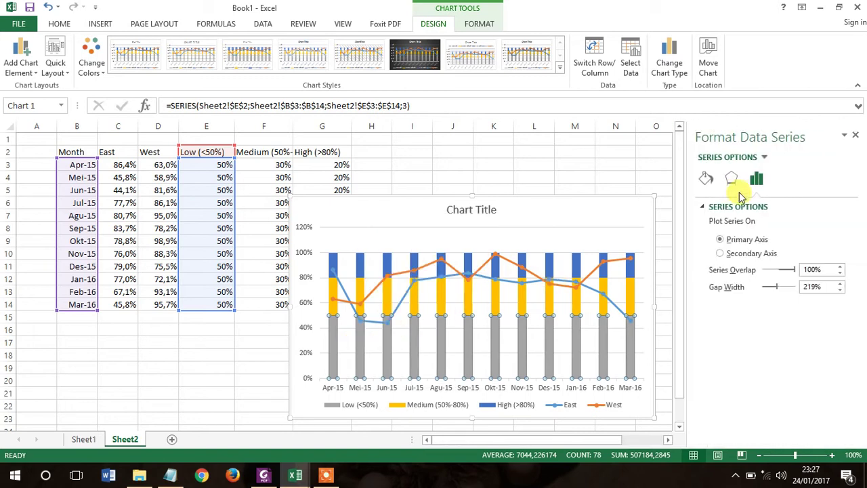
pyautogui.doubleClick(819, 288)
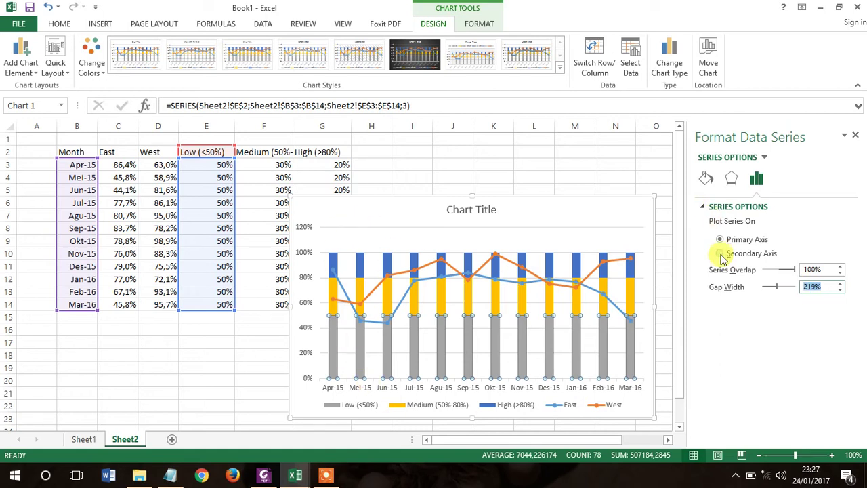
pyautogui.write('0')
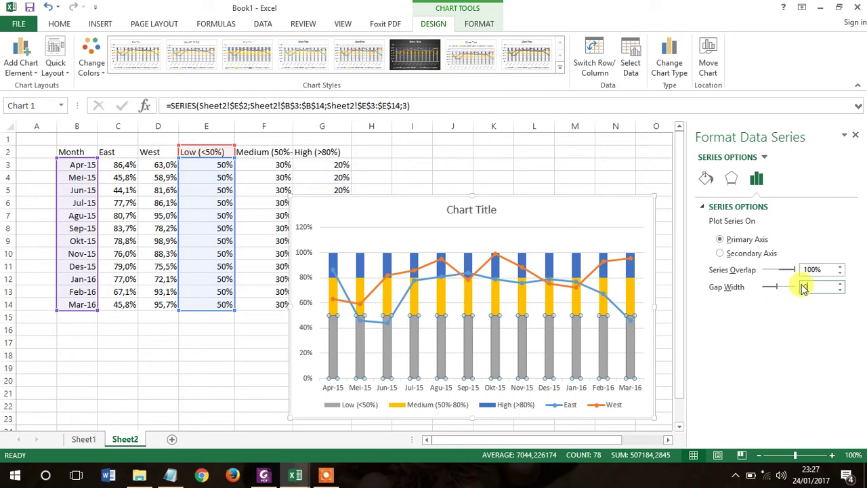
pyautogui.click(732, 179)
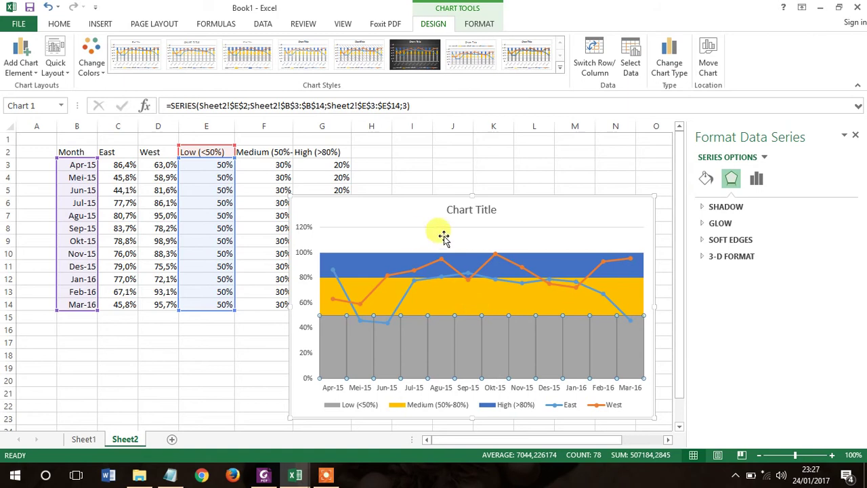
pyautogui.click(392, 266)
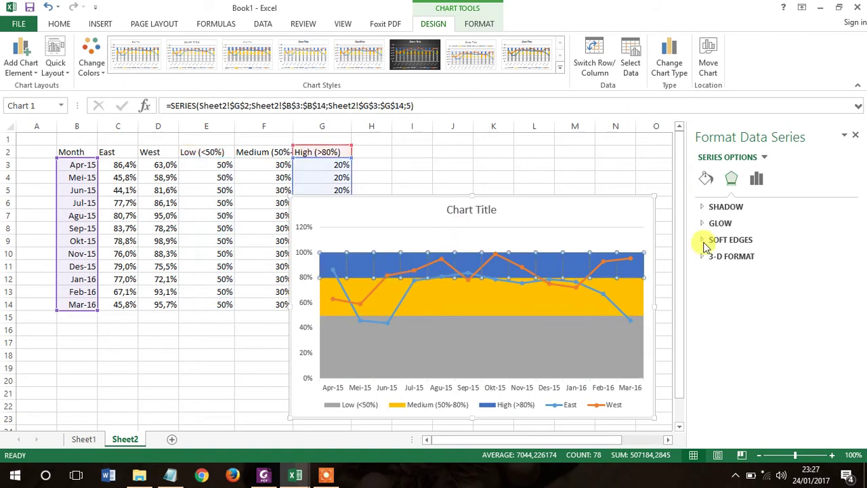
pyautogui.click(706, 179)
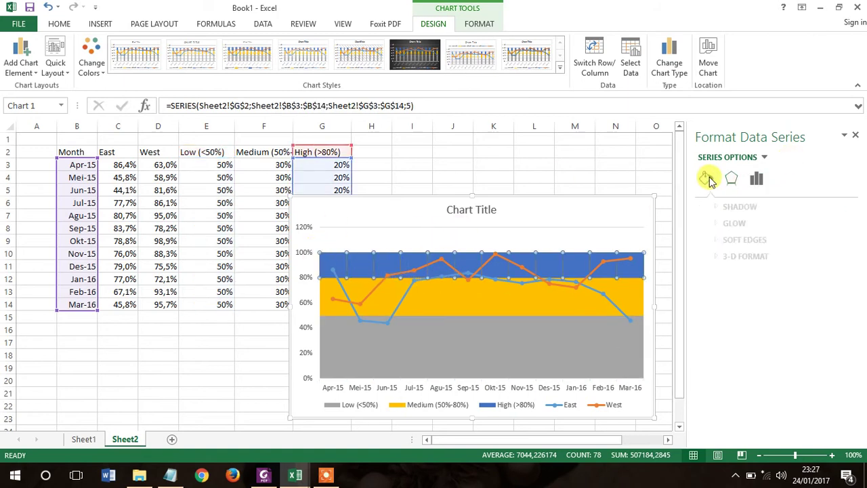
pyautogui.click(307, 295)
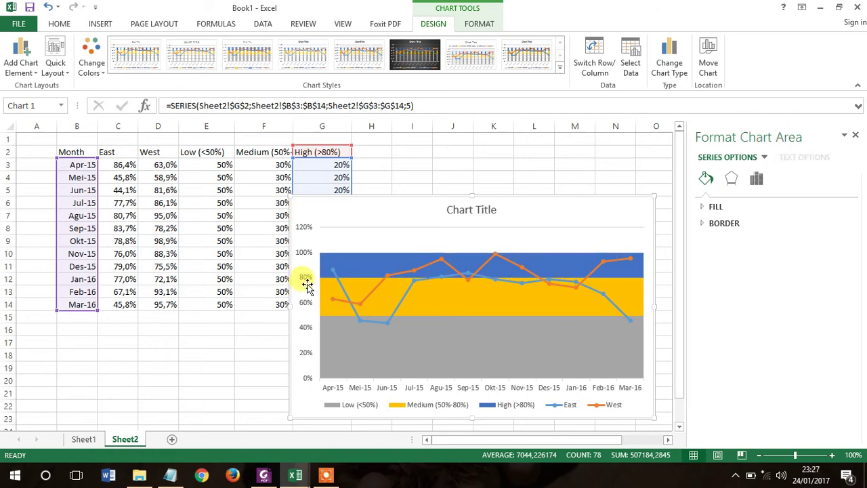
# Set the vertical axis minimum to 0,35, maximum to 1,0 and major unit to 0,1
pyautogui.click(308, 304)
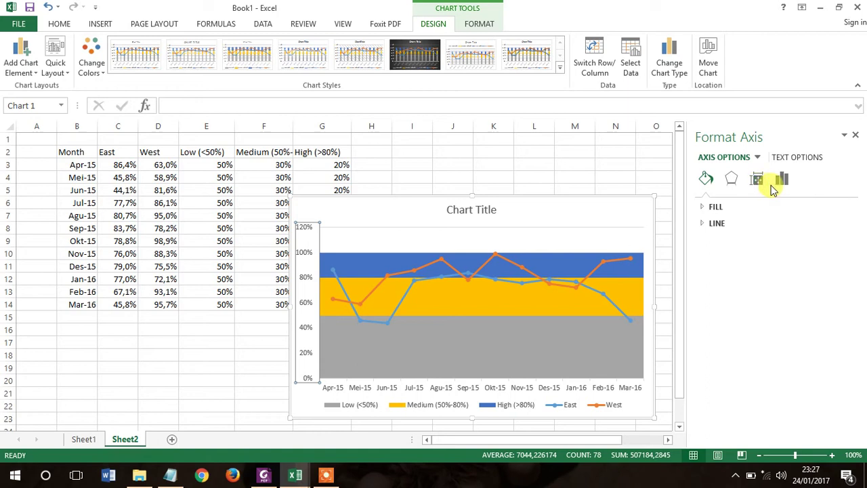
pyautogui.click(782, 179)
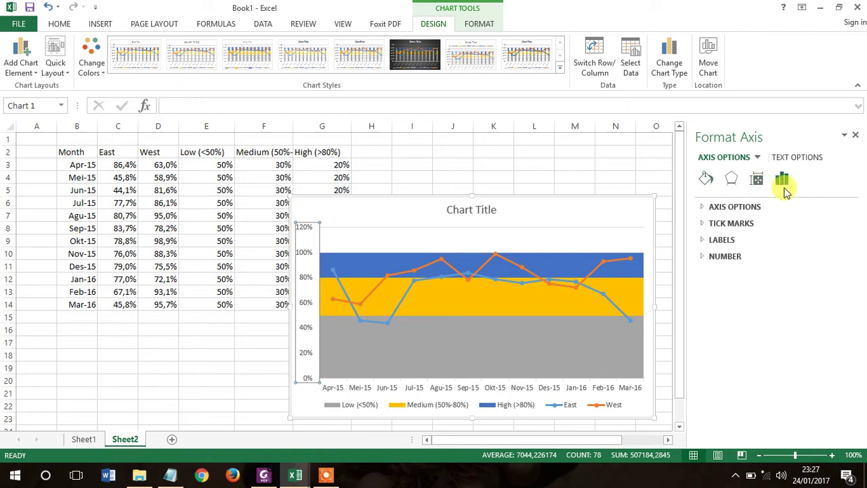
pyautogui.click(721, 207)
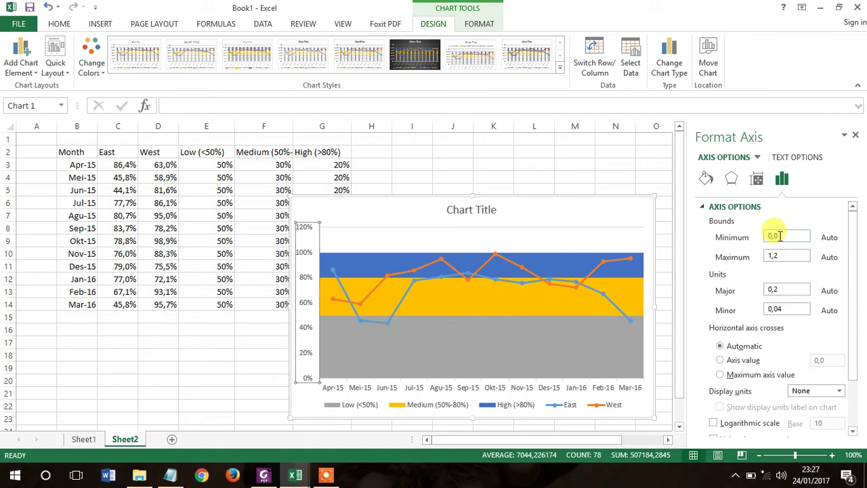
pyautogui.doubleClick(780, 236)
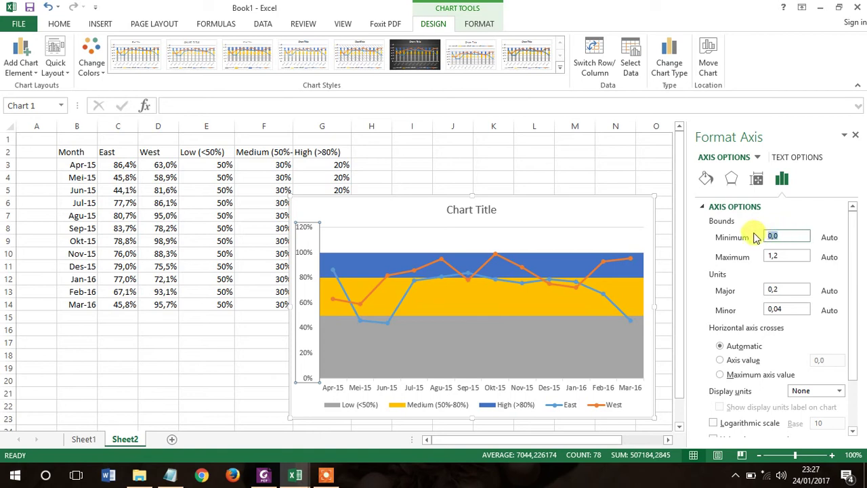
pyautogui.click(782, 237)
pyautogui.press('BackSpace')
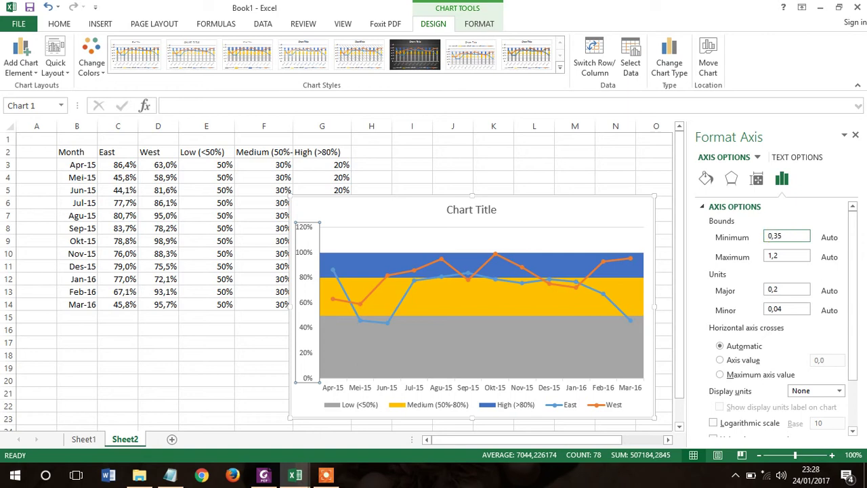
pyautogui.click(786, 257)
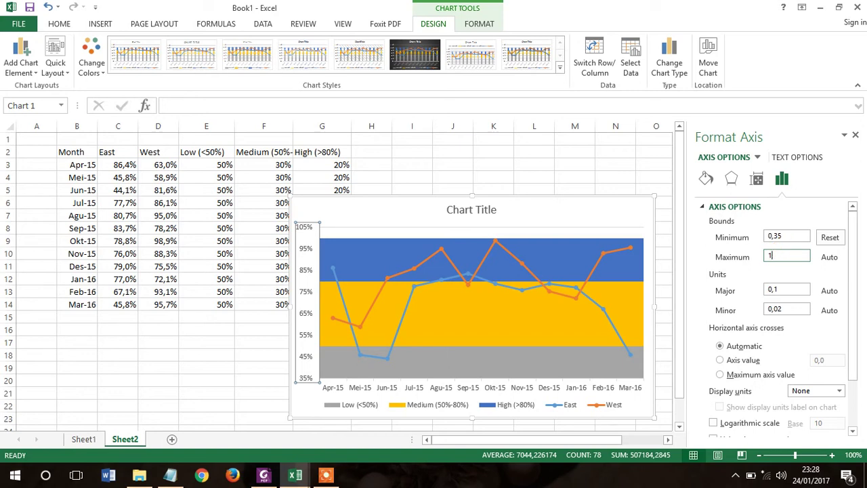
pyautogui.click(787, 288)
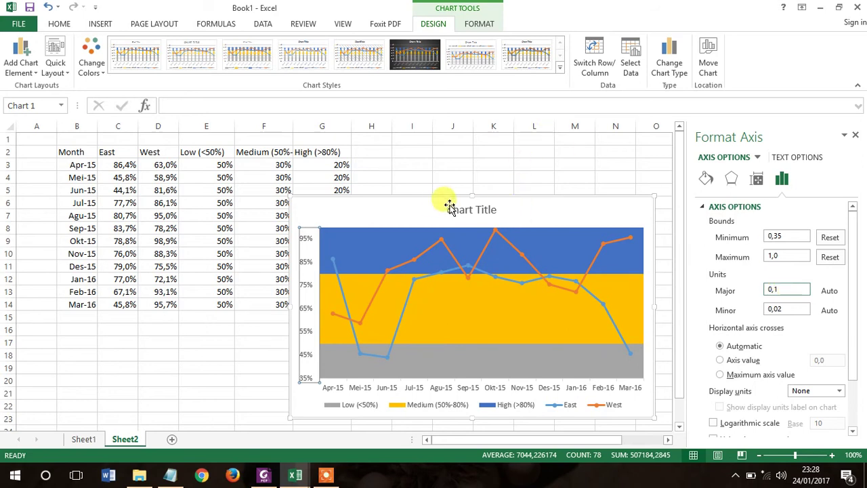
# Fill the High (>80%) band with green
pyautogui.click(858, 138)
pyautogui.click(378, 251)
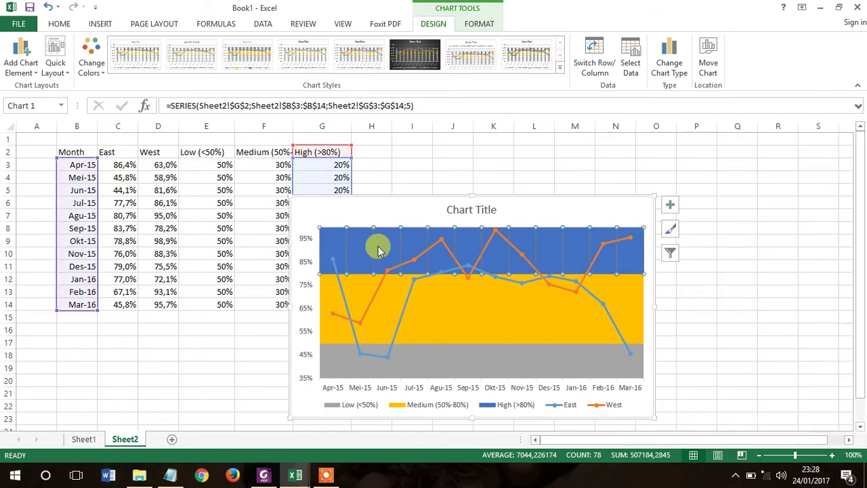
pyautogui.rightClick(378, 251)
pyautogui.click(434, 367)
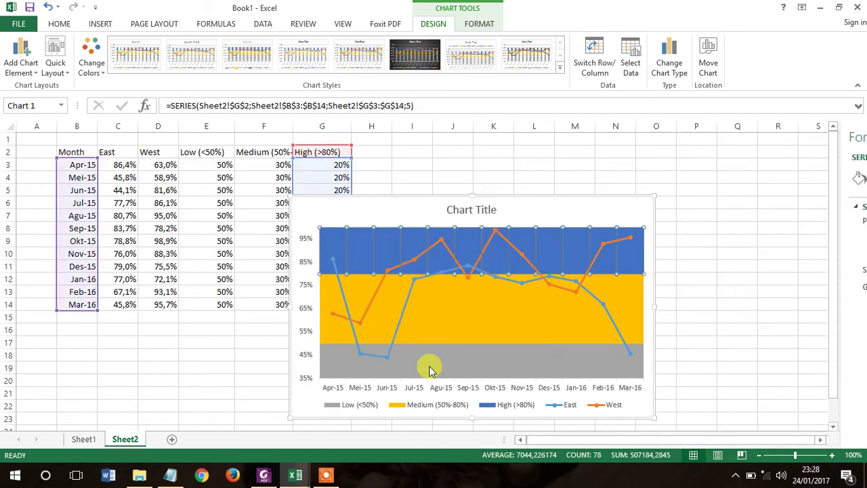
pyautogui.click(704, 180)
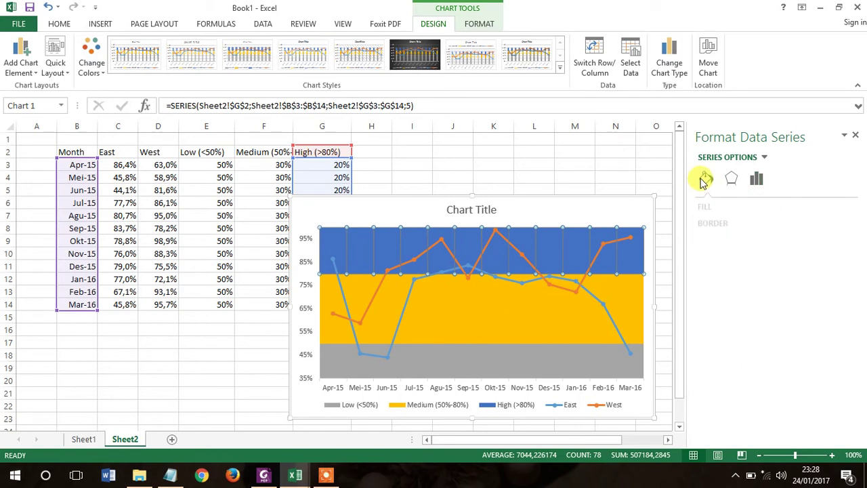
pyautogui.click(710, 208)
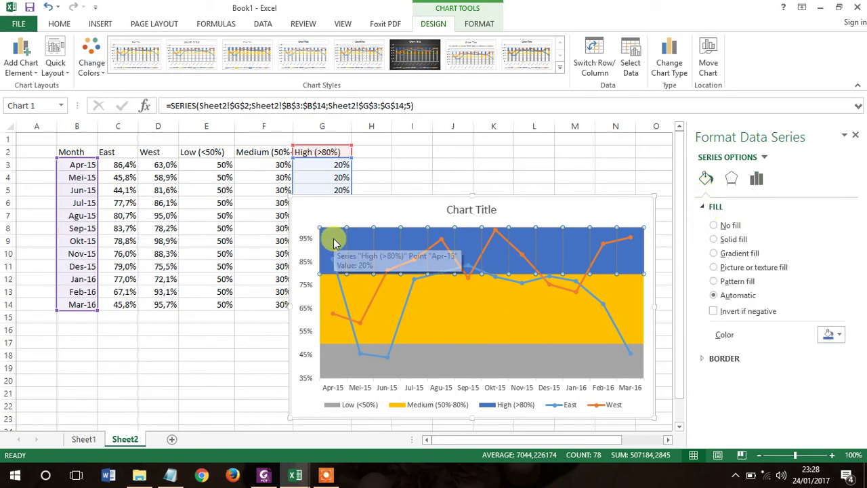
pyautogui.click(831, 334)
pyautogui.click(851, 364)
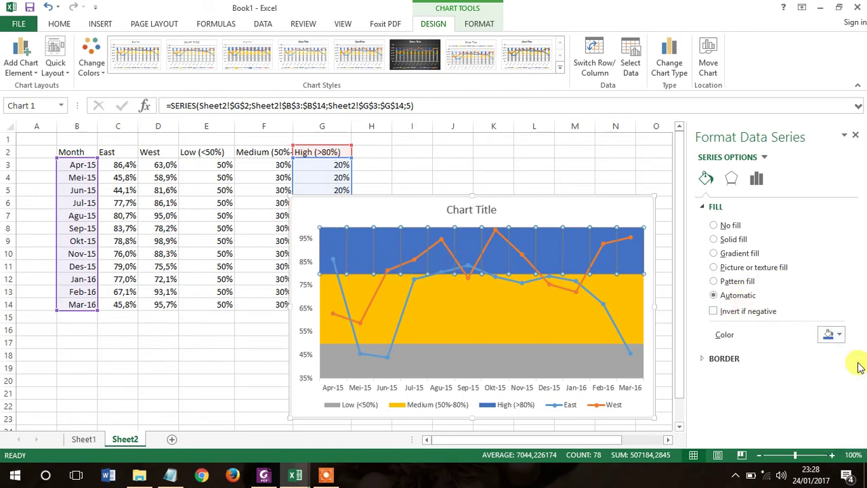
# Fill the Low (<50%) band with a custom orange-red colour
pyautogui.click(441, 330)
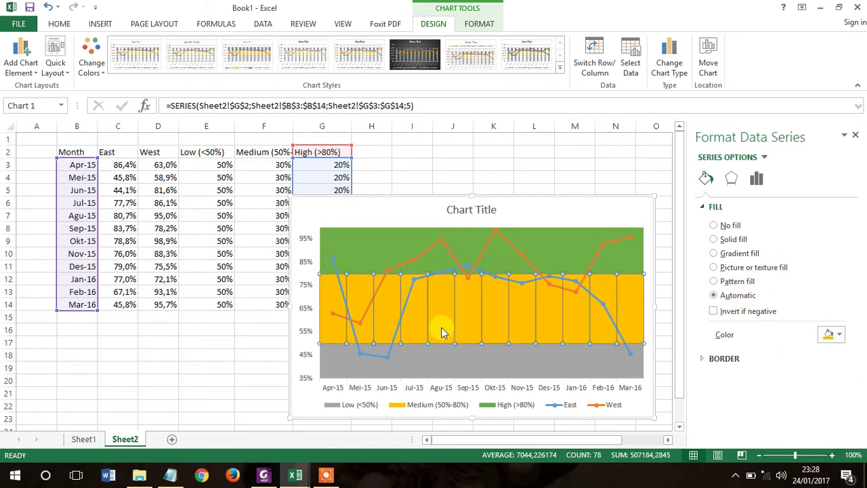
pyautogui.click(473, 364)
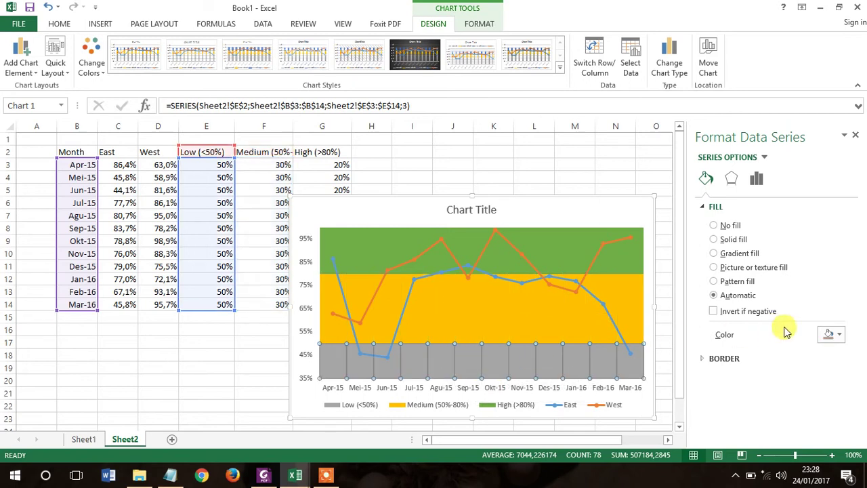
pyautogui.click(832, 335)
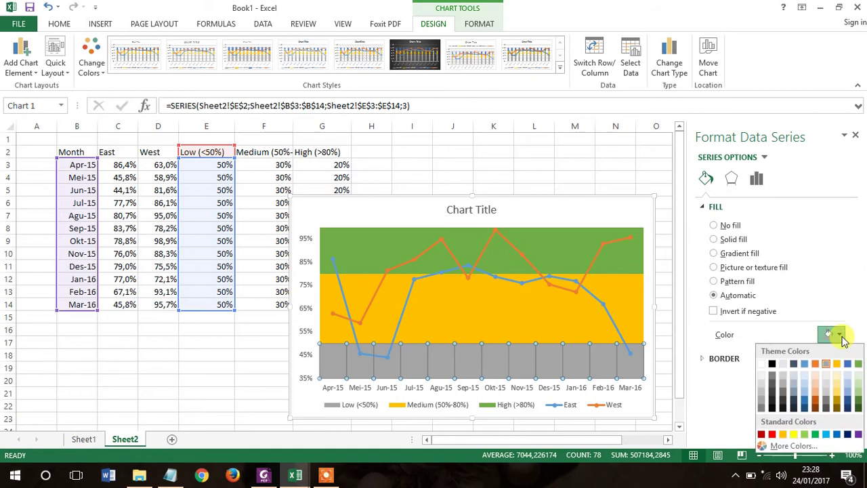
pyautogui.click(772, 435)
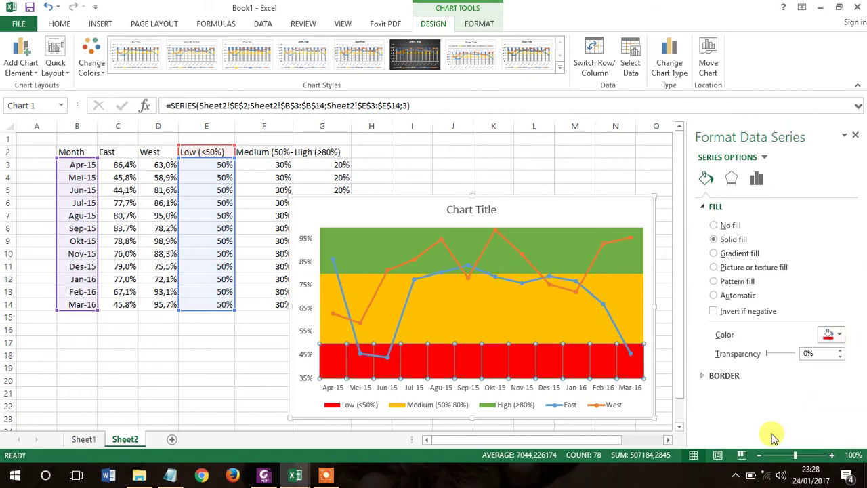
pyautogui.click(840, 334)
pyautogui.click(790, 448)
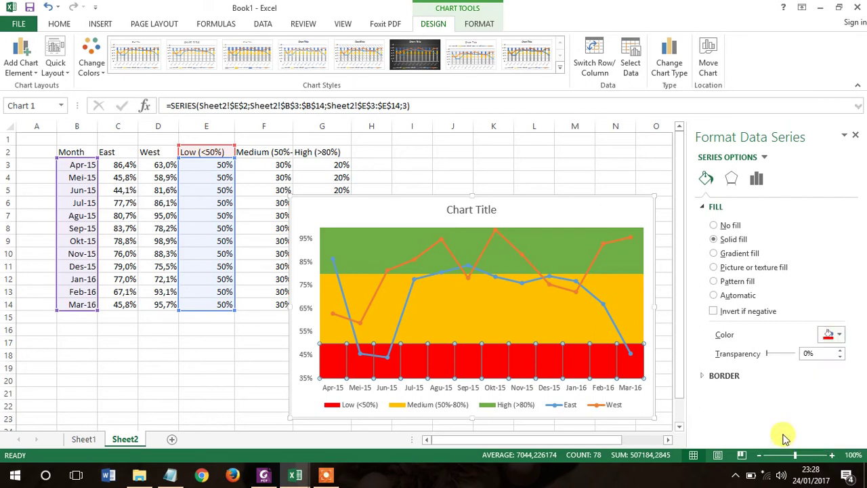
pyautogui.click(622, 302)
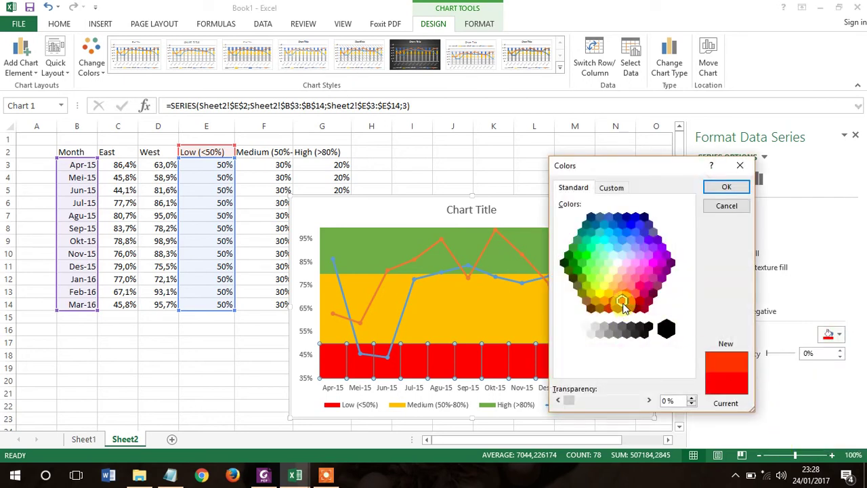
pyautogui.click(736, 189)
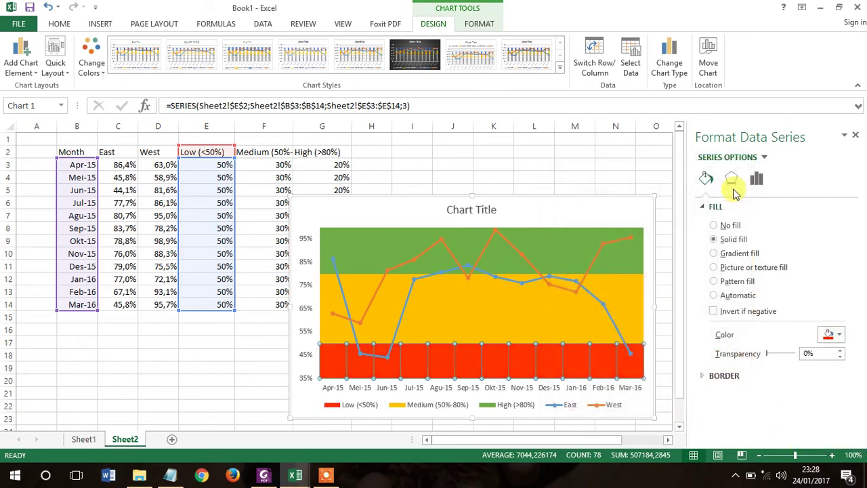
pyautogui.click(384, 212)
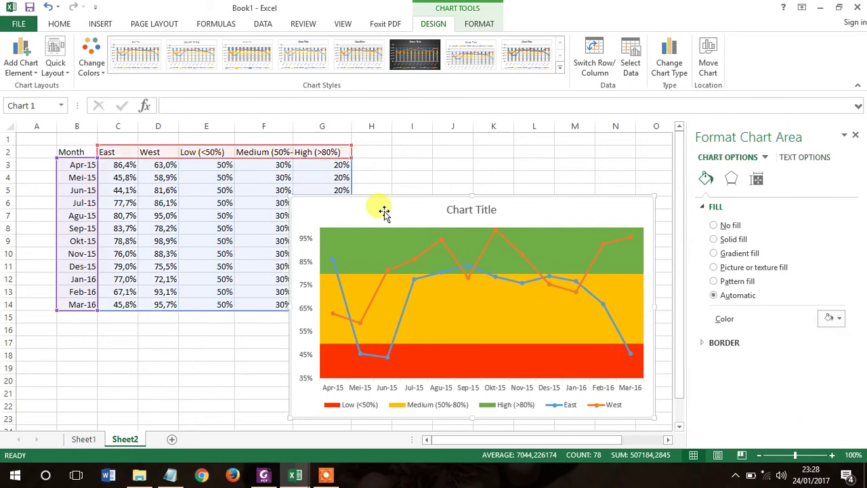
# Move the chart up-left beside the data table, enlarge it, and close the formatting pane
pyautogui.moveTo(397, 197); pyautogui.dragTo(368, 170)
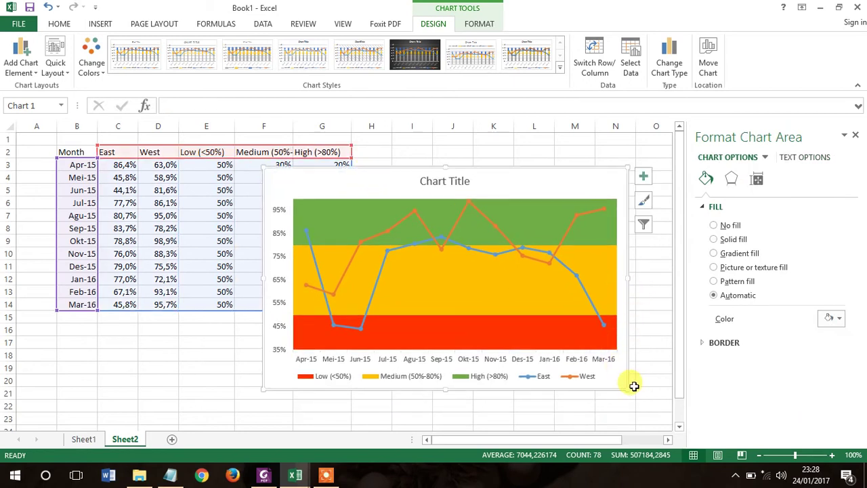
pyautogui.moveTo(629, 388); pyautogui.dragTo(658, 410)
pyautogui.moveTo(356, 178); pyautogui.dragTo(296, 172)
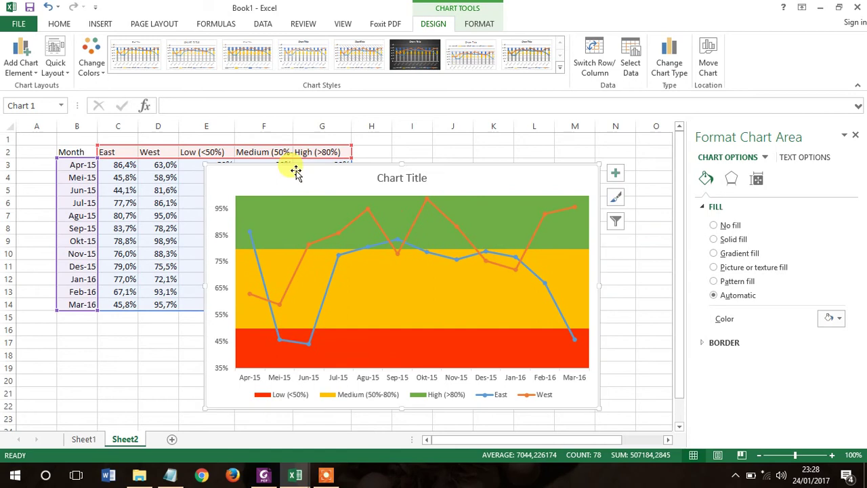
pyautogui.click(857, 139)
# Replace the 'Chart Title' placeholder with 'CUSTOMER SATISFACTION SURVEY 2015-2016'
pyautogui.click(419, 180)
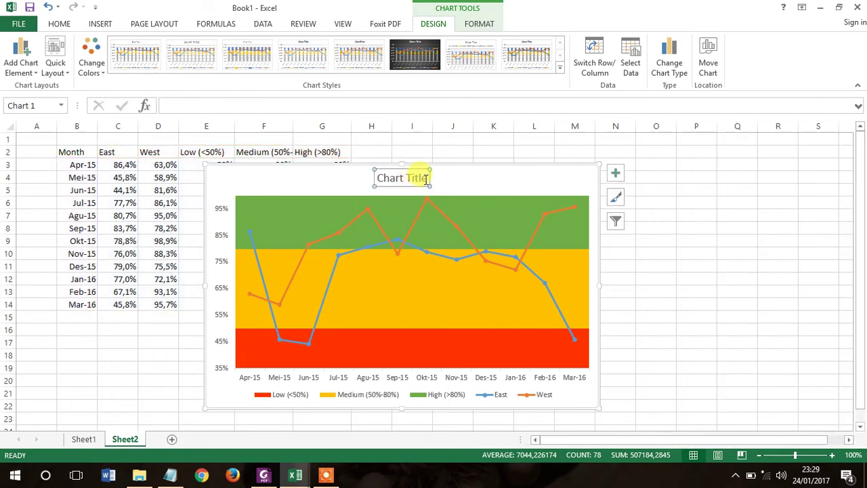
pyautogui.click(426, 179)
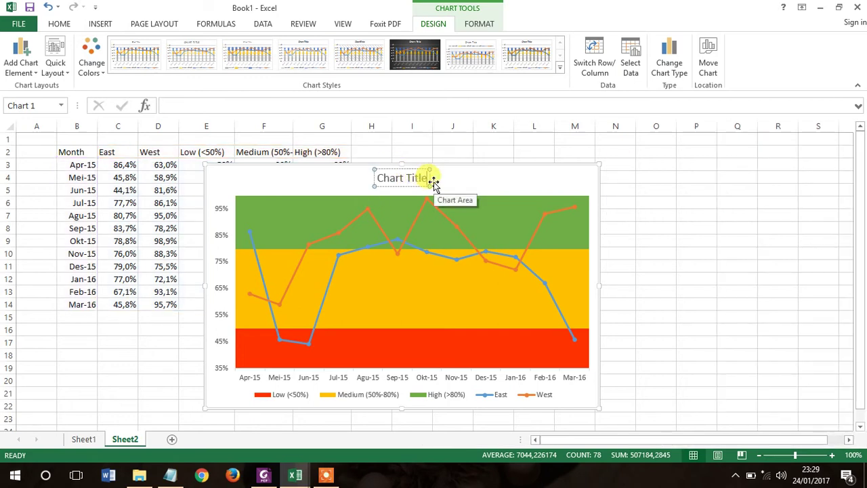
pyautogui.press('BackSpace')
pyautogui.press('BackSpace')
pyautogui.press('BackSpace')
pyautogui.press('BackSpace')
pyautogui.press('BackSpace')
pyautogui.press('BackSpace')
pyautogui.press('BackSpace')
pyautogui.press('BackSpace')
pyautogui.press('BackSpace')
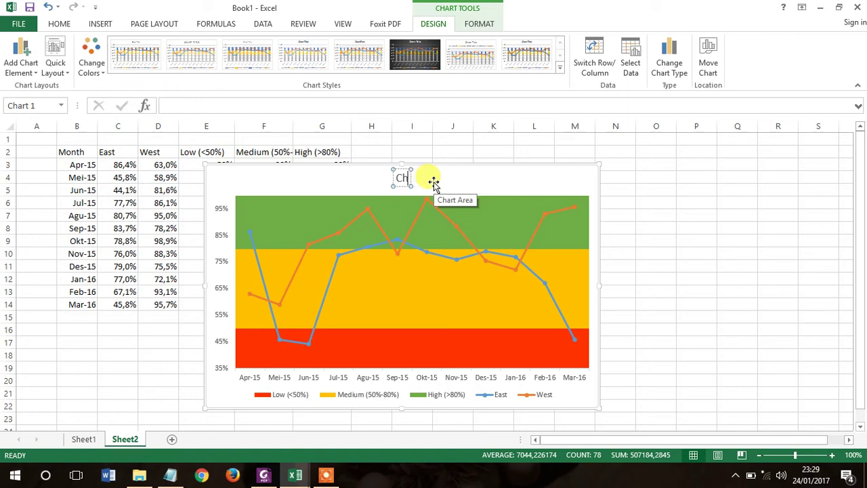
pyautogui.press('BackSpace')
pyautogui.press('BackSpace')
pyautogui.press('BackSpace')
pyautogui.write('CUSTOMER SA')
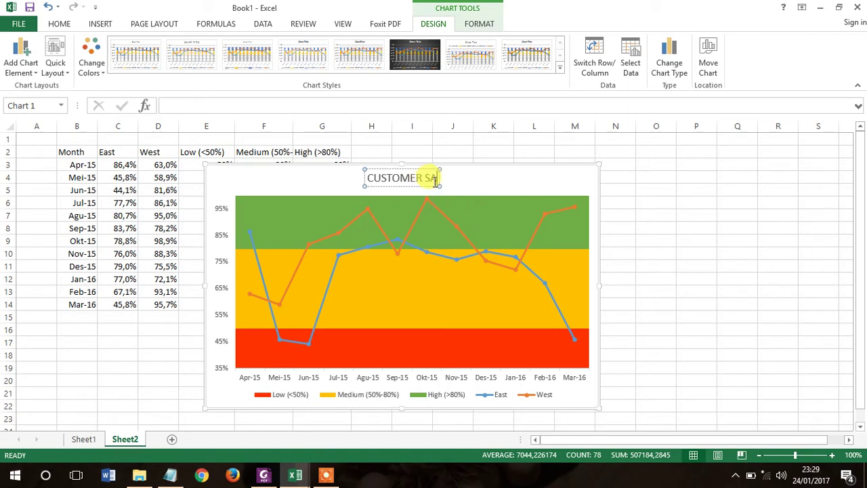
pyautogui.write('TISFACTIO')
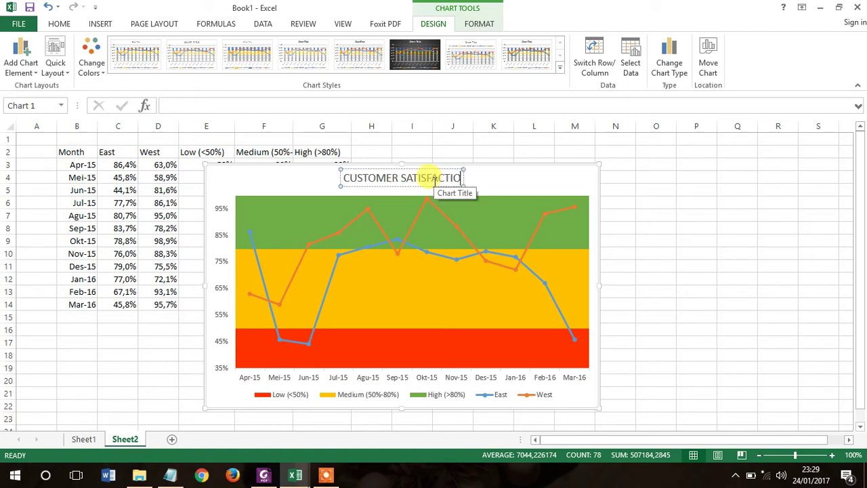
pyautogui.write('N SURVEY')
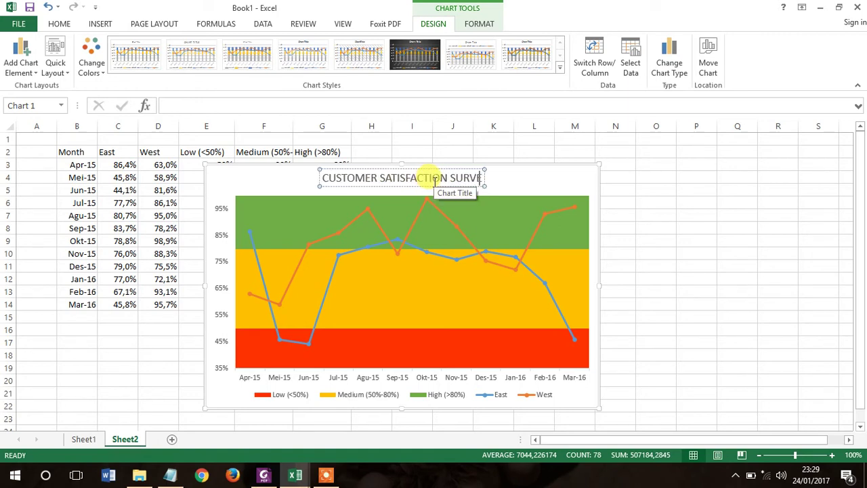
pyautogui.write(' 2')
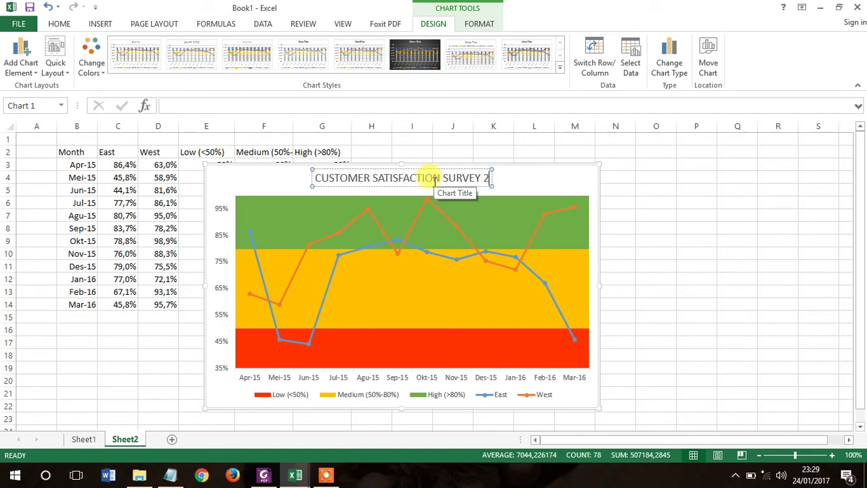
pyautogui.write('015-2016')
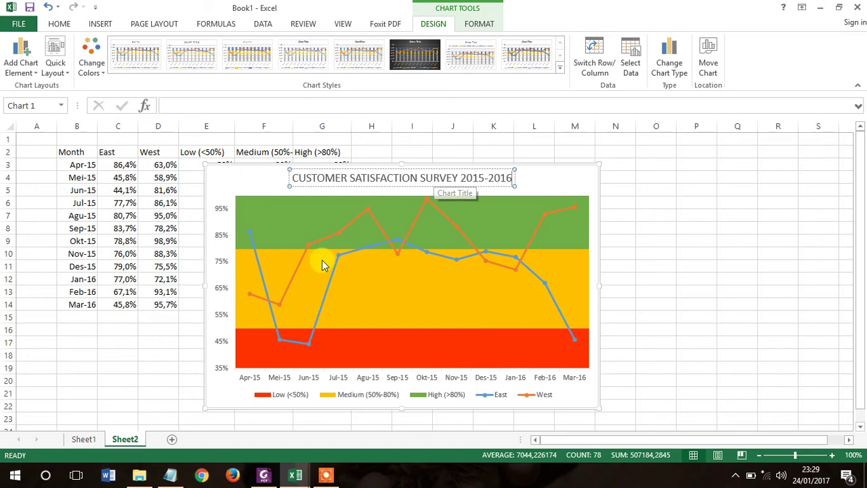
pyautogui.click(286, 224)
pyautogui.click(249, 228)
# Add a data label to the Apr-15 High point and change its text to 'HIGH (>80%)'
pyautogui.rightClick(248, 227)
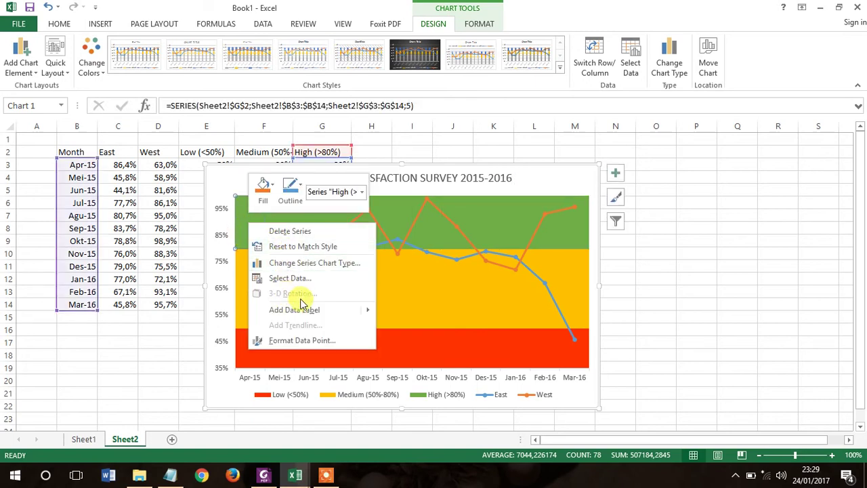
pyautogui.moveTo(305, 309)
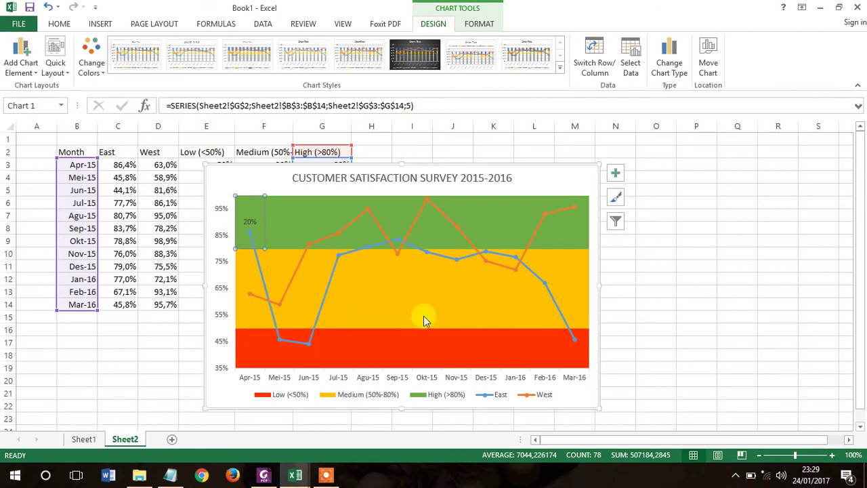
pyautogui.click(246, 219)
pyautogui.doubleClick(256, 216)
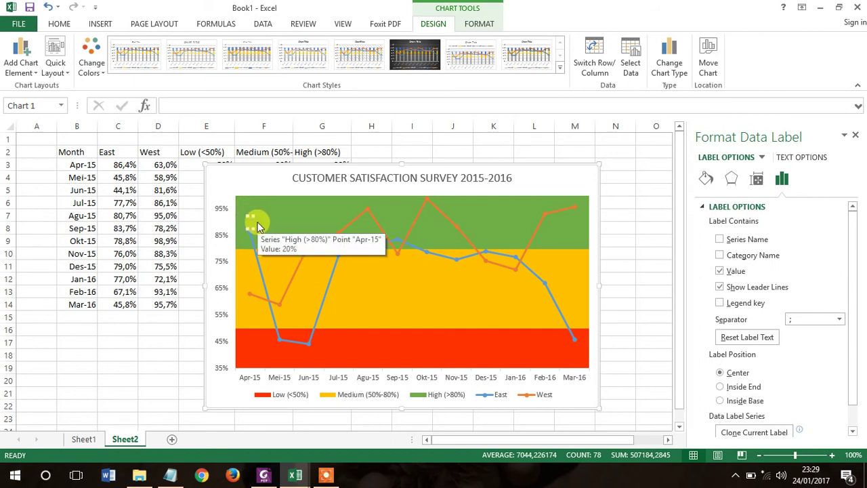
pyautogui.moveTo(256, 222); pyautogui.dragTo(259, 227)
pyautogui.write('HIGH')
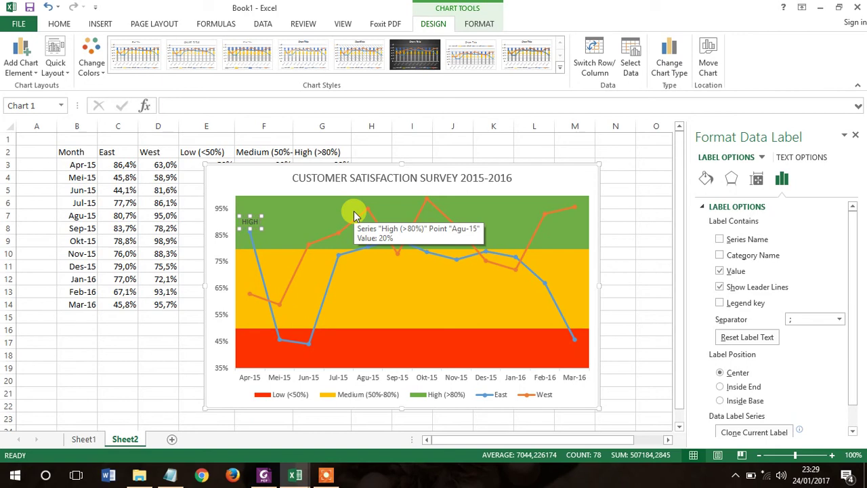
pyautogui.write(' (>80%)')
# Set the HIGH (>80%) band label to 16 pt and nudge it slightly right within the green band
pyautogui.click(231, 214)
pyautogui.click(59, 23)
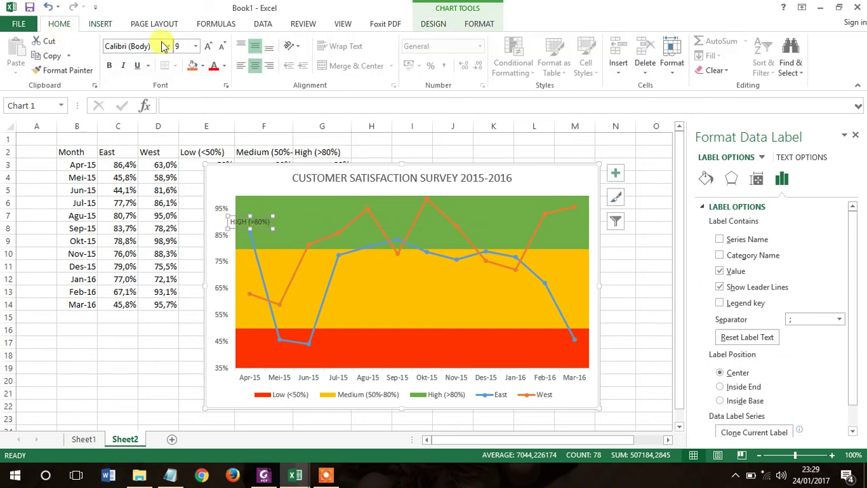
pyautogui.click(196, 47)
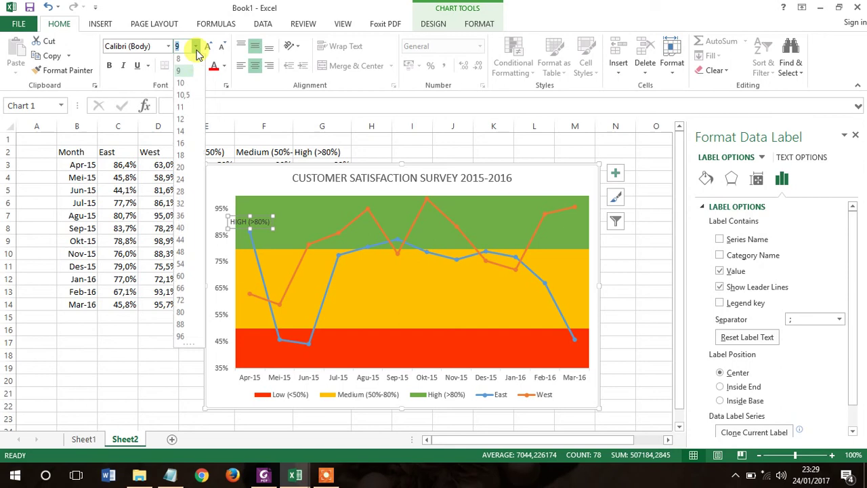
pyautogui.click(187, 145)
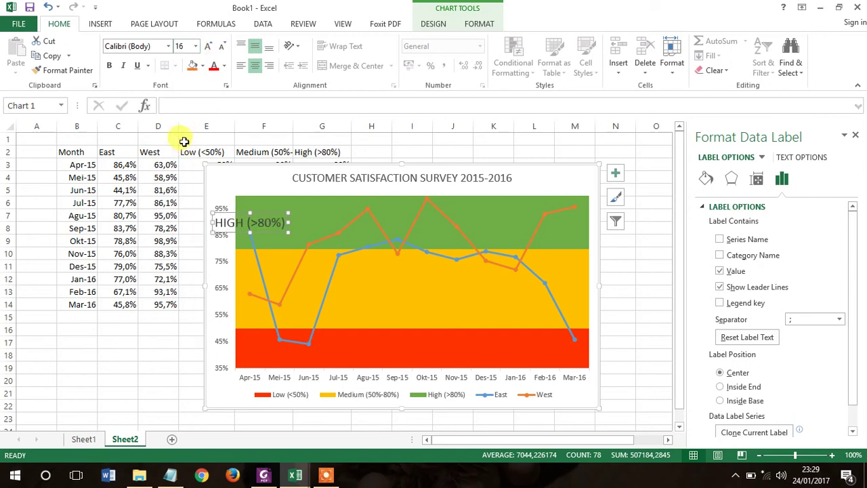
pyautogui.moveTo(247, 215); pyautogui.dragTo(273, 217)
pyautogui.click(258, 281)
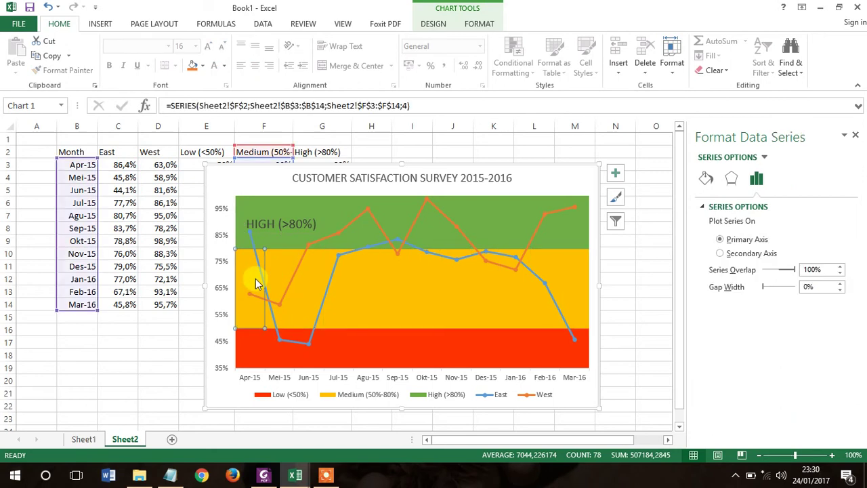
pyautogui.click(258, 281)
# Add a data label to one Medium band point and change its text to 'MEDIUM (50%-80%)'
pyautogui.rightClick(257, 281)
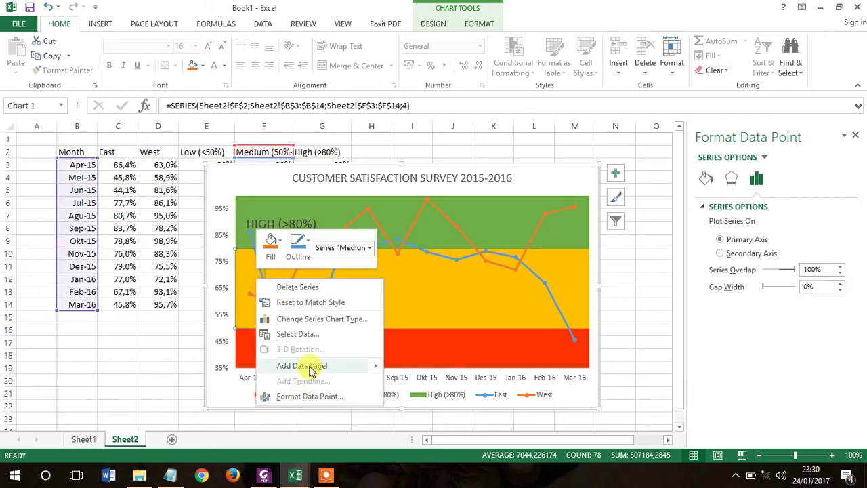
pyautogui.moveTo(364, 367)
pyautogui.click(427, 366)
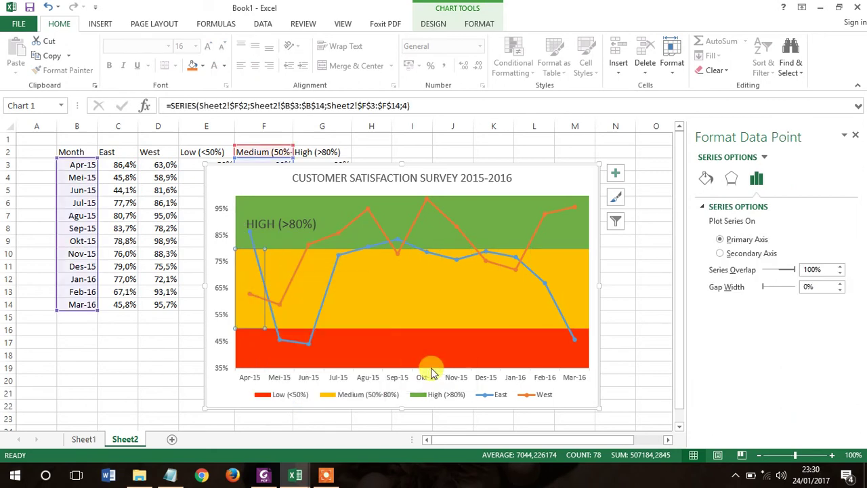
pyautogui.click(251, 290)
pyautogui.click(261, 290)
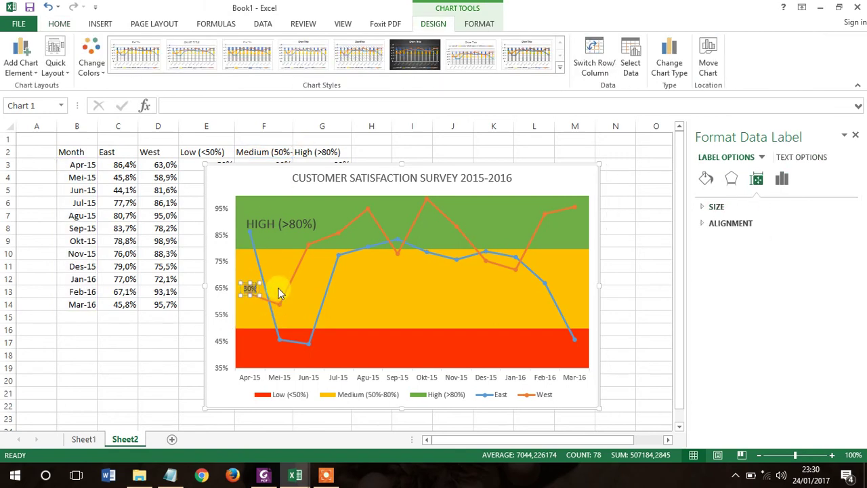
pyautogui.write('M')
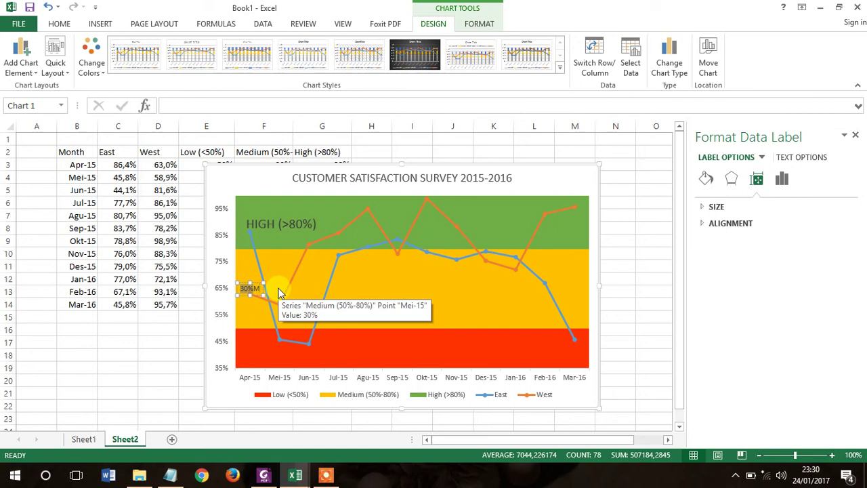
pyautogui.press('Left')
pyautogui.press('BackSpace')
pyautogui.press('BackSpace')
pyautogui.press('BackSpace')
pyautogui.press('End')
pyautogui.write('EDIUM (50%-8')
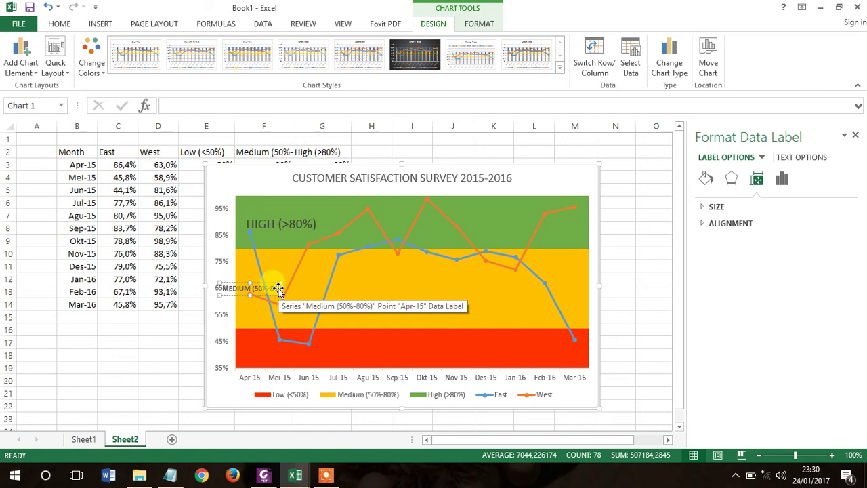
pyautogui.write('0%))')
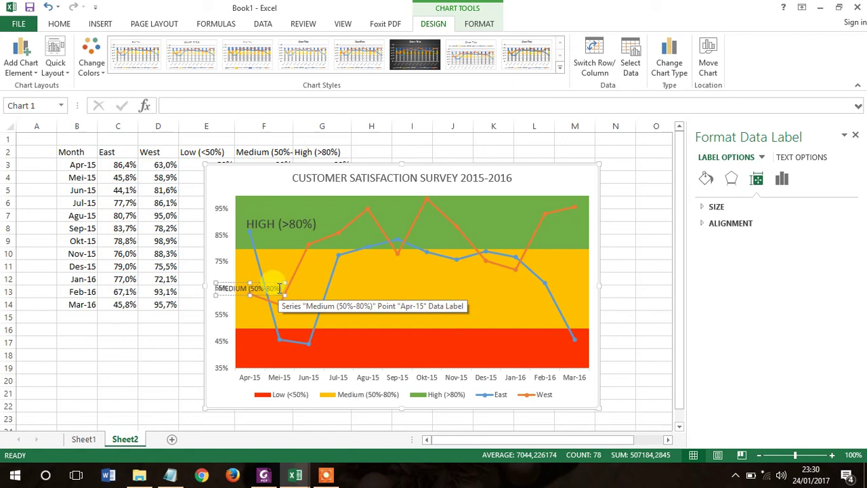
# Make the MEDIUM label 16 pt, widen it onto one line, and move it into the yellow band
pyautogui.click(66, 24)
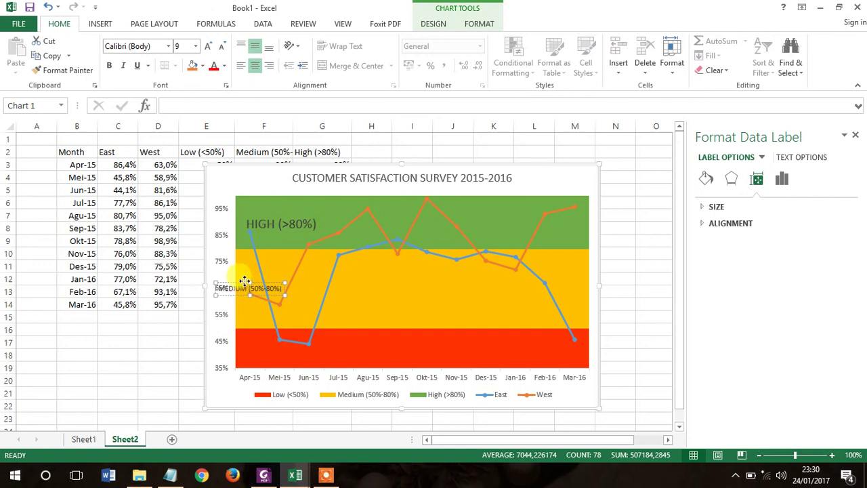
pyautogui.click(195, 46)
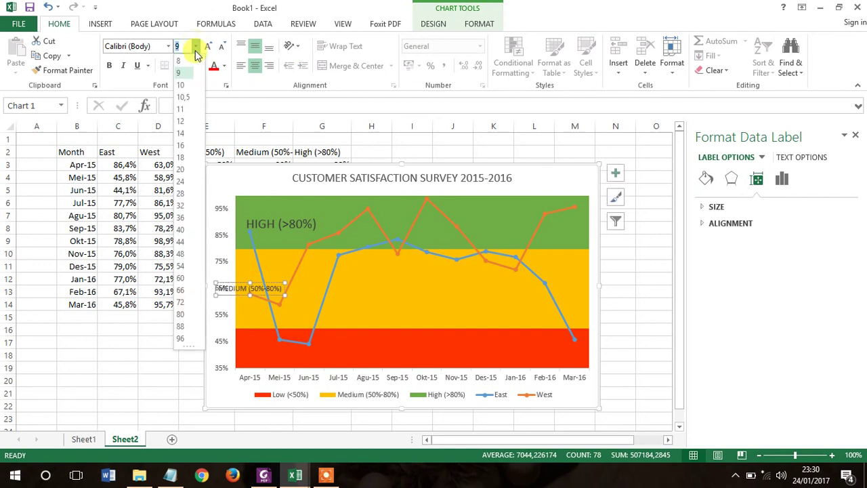
pyautogui.click(190, 146)
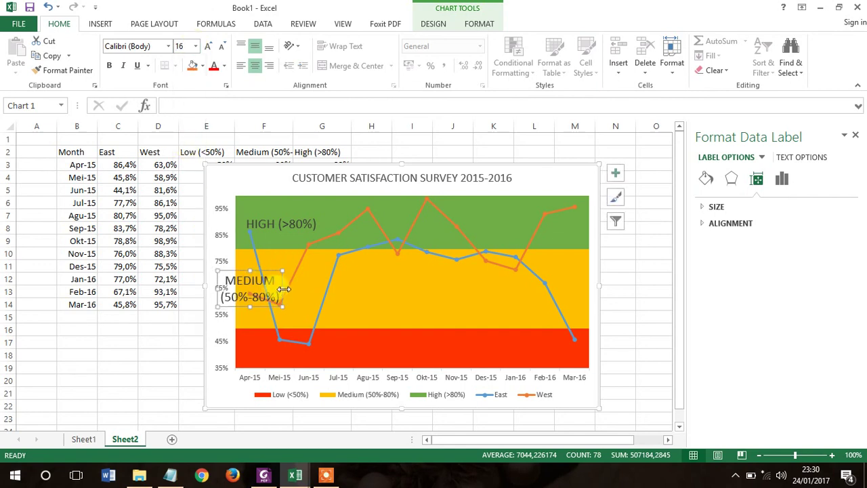
pyautogui.moveTo(279, 287); pyautogui.dragTo(335, 291)
pyautogui.moveTo(228, 275); pyautogui.dragTo(266, 273)
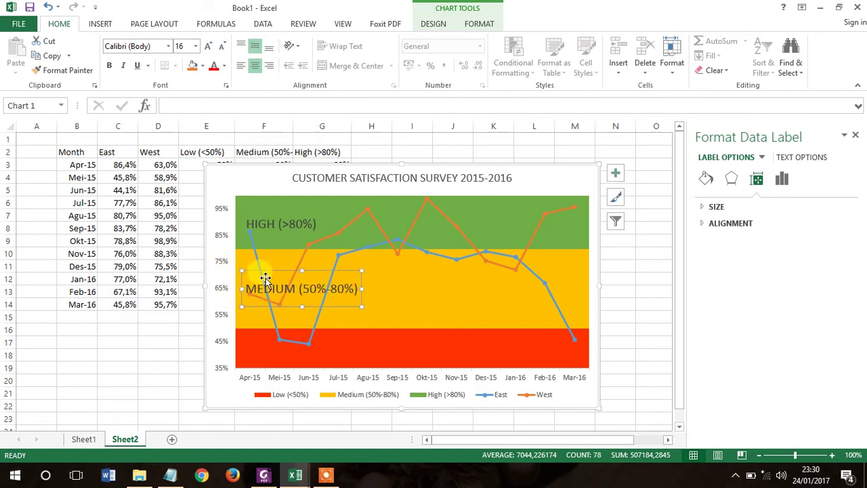
pyautogui.click(258, 349)
pyautogui.click(259, 349)
# Add a data label to a Low band point, then delete the unwanted label
pyautogui.rightClick(258, 349)
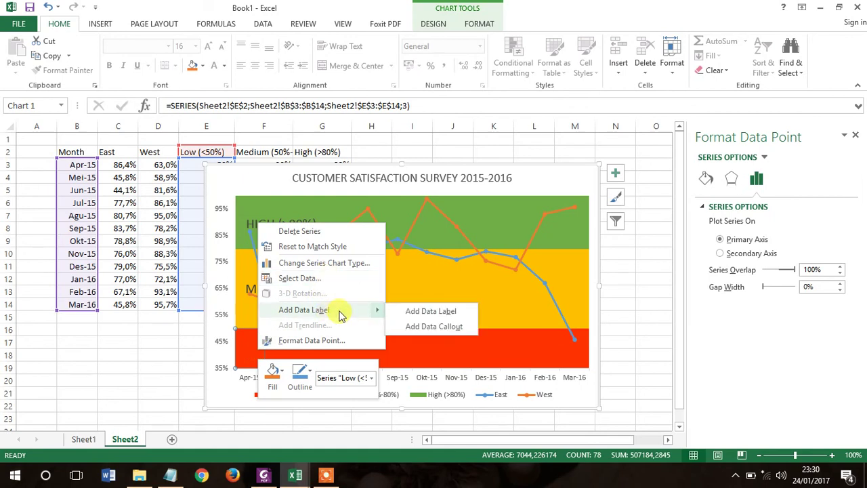
pyautogui.click(425, 310)
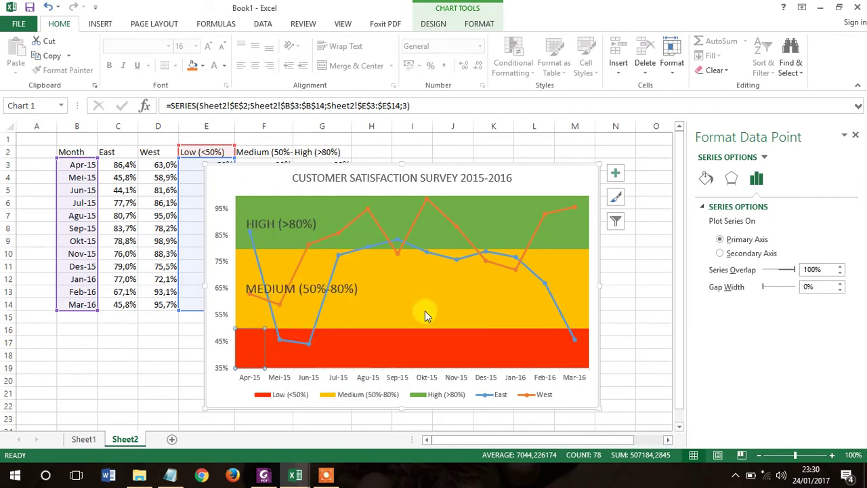
pyautogui.click(252, 349)
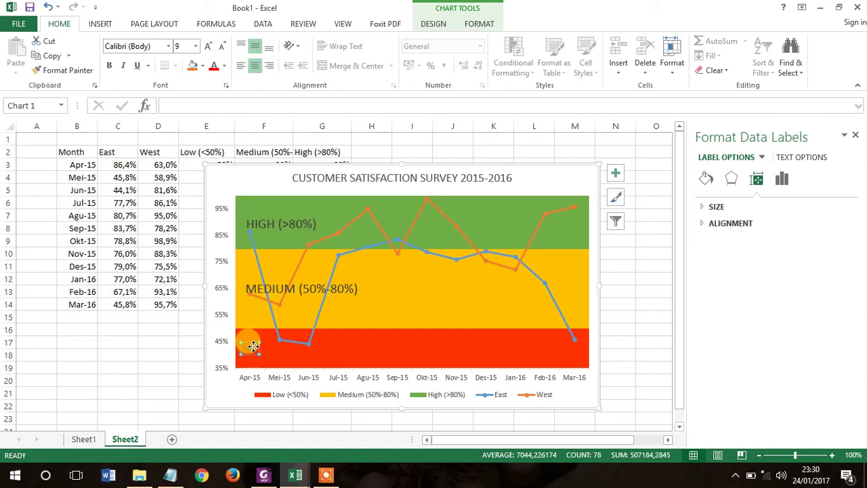
pyautogui.click(254, 347)
pyautogui.press('Delete')
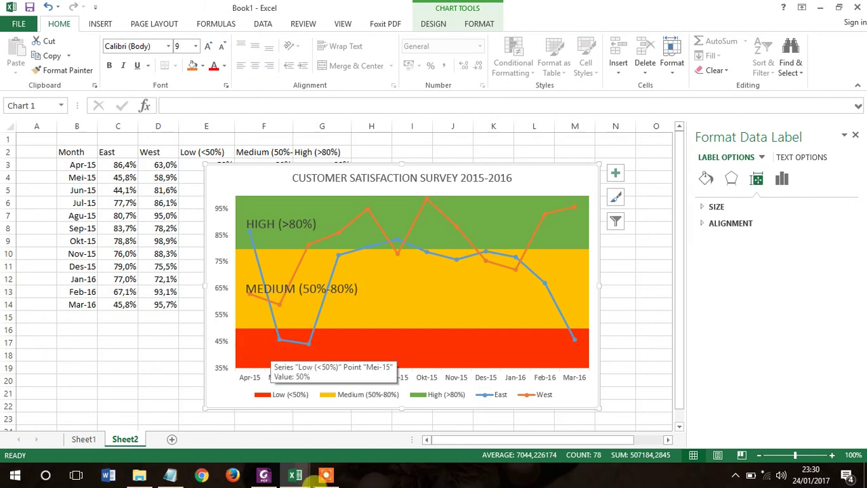
# Add a data label to the first point of the red Low series
pyautogui.click(262, 354)
pyautogui.click(262, 353)
pyautogui.rightClick(263, 353)
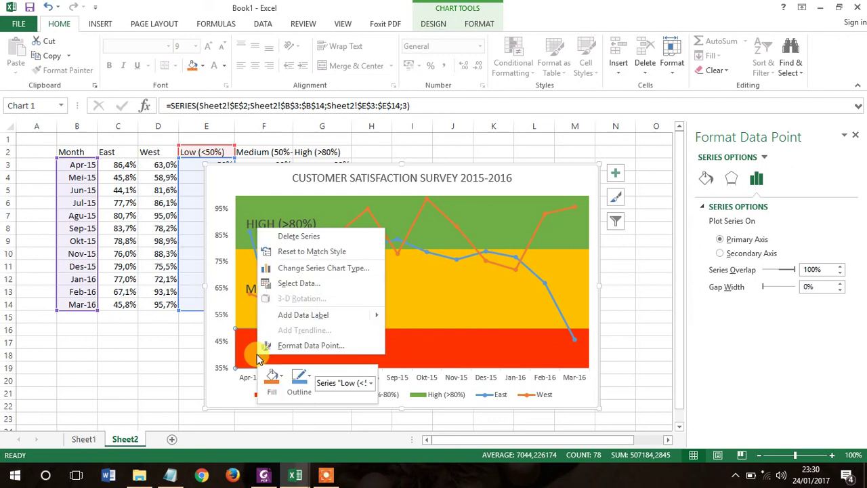
pyautogui.moveTo(300, 317)
pyautogui.click(400, 316)
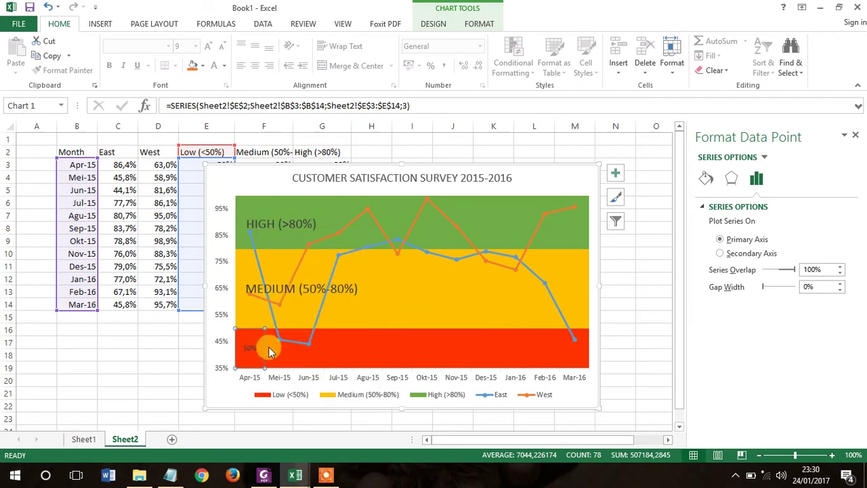
pyautogui.click(251, 349)
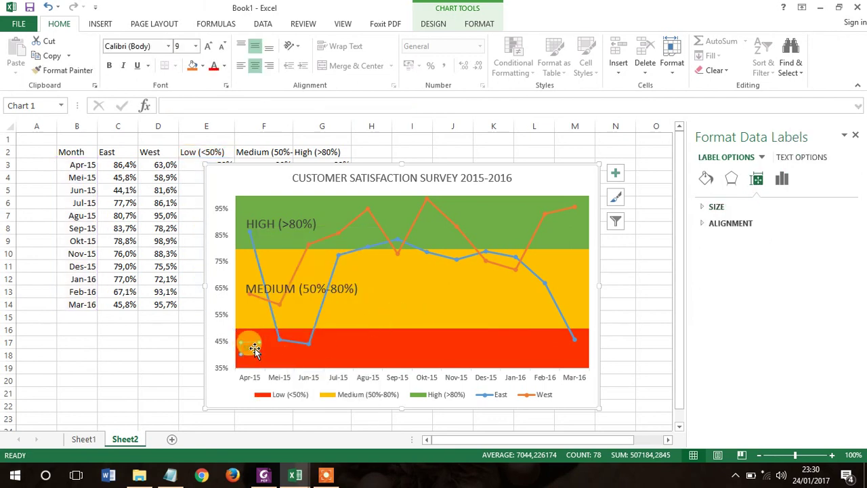
pyautogui.rightClick(254, 349)
pyautogui.press('Escape')
pyautogui.click(252, 349)
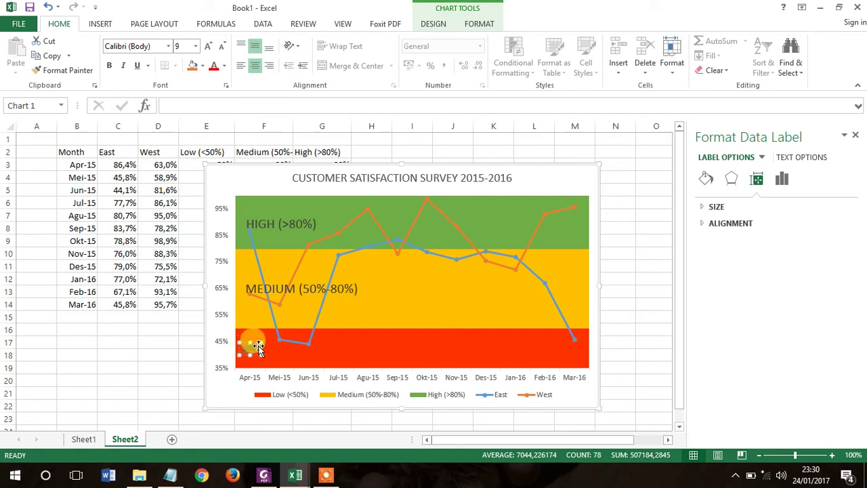
# Edit the label to read 'LOW (<50%)', set it to 16 pt, and move it into the red band
pyautogui.click(259, 347)
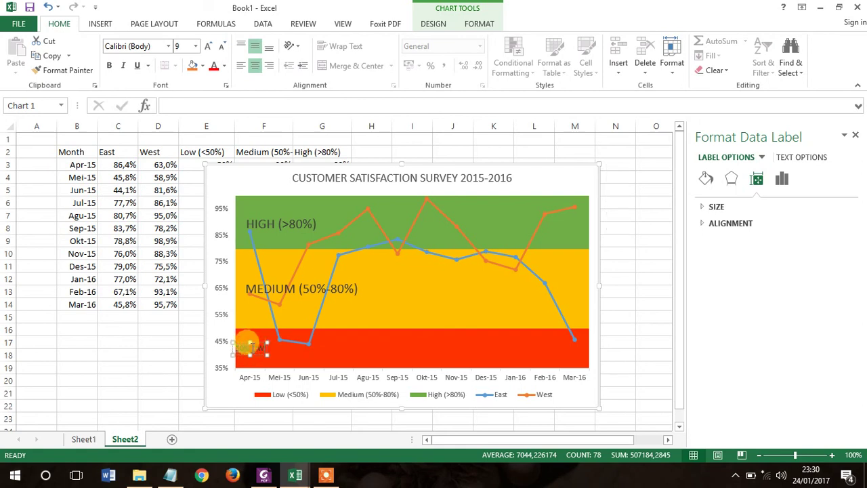
pyautogui.moveTo(266, 343); pyautogui.dragTo(256, 347)
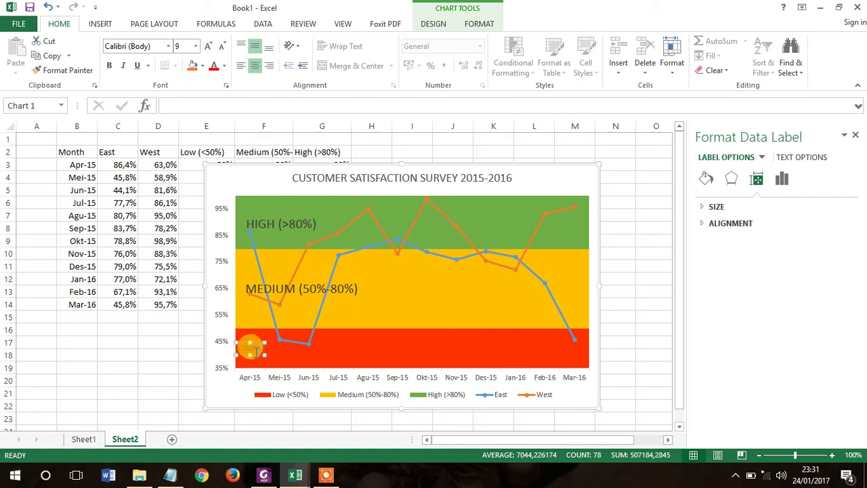
pyautogui.click(257, 351)
pyautogui.write('ow (<50%')
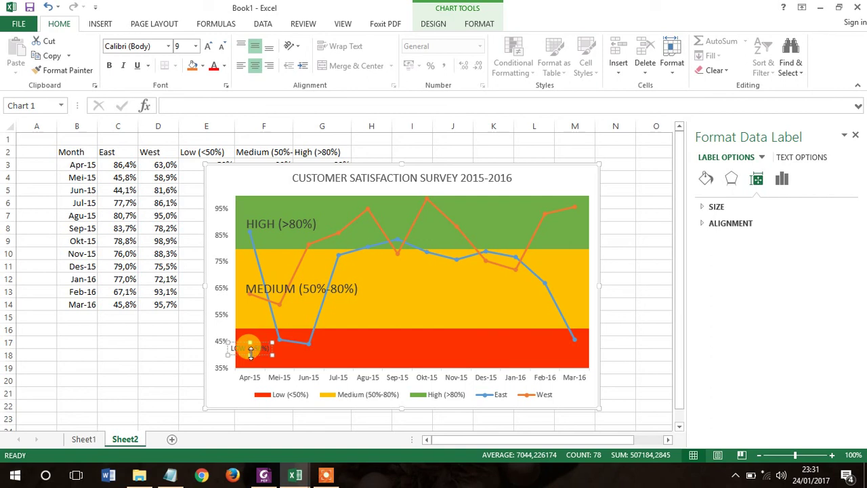
pyautogui.click(242, 344)
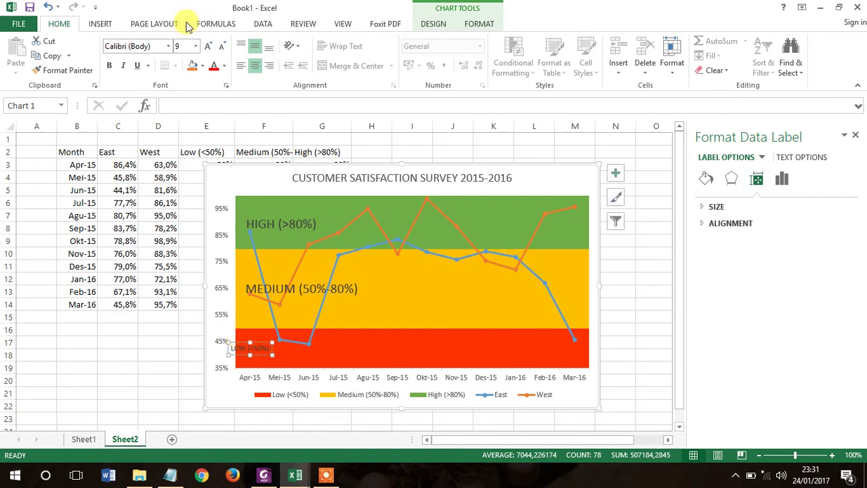
pyautogui.click(195, 46)
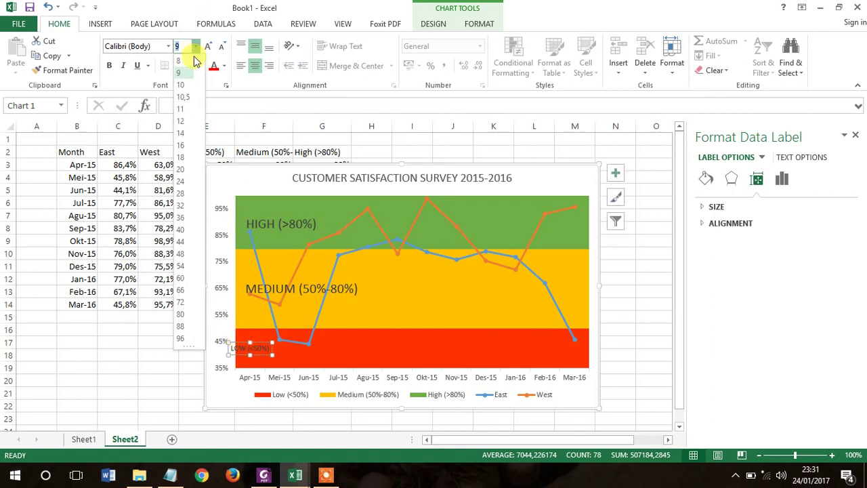
pyautogui.click(180, 145)
pyautogui.moveTo(230, 338); pyautogui.dragTo(271, 338)
# Enlarge the chart title CUSTOMER SATISFACTION SURVEY 2015-2016 to 16 pt
pyautogui.click(345, 171)
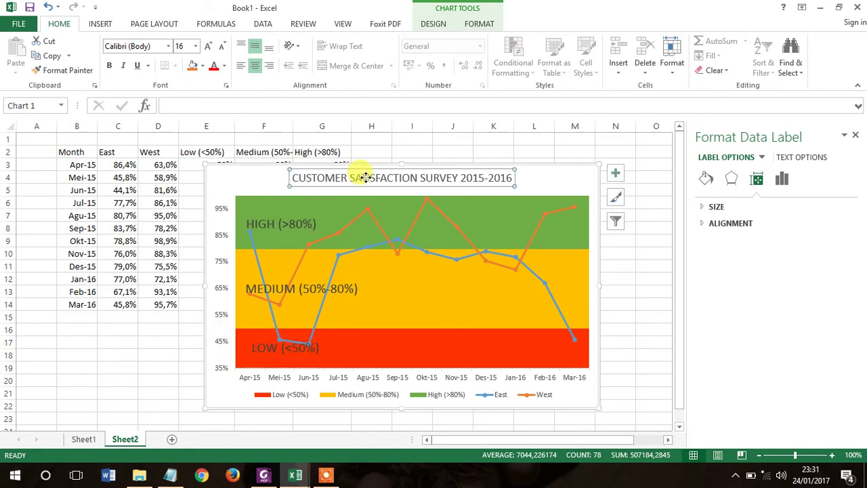
pyautogui.click(195, 46)
pyautogui.click(190, 145)
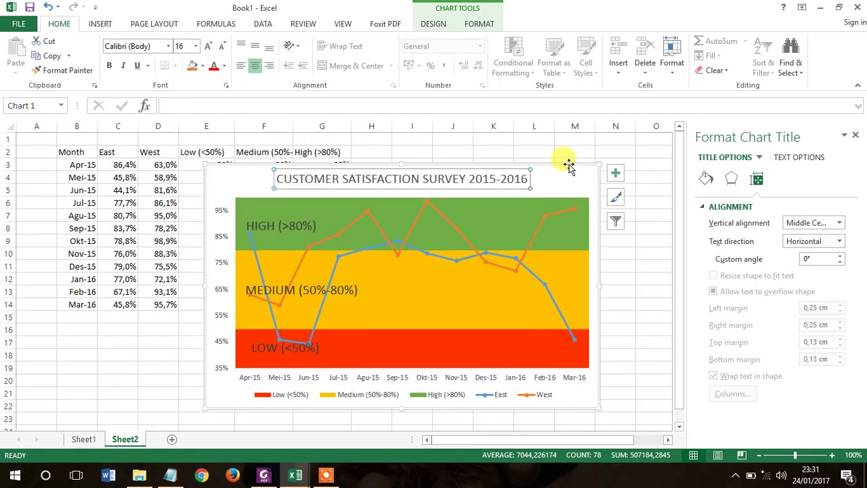
pyautogui.click(856, 135)
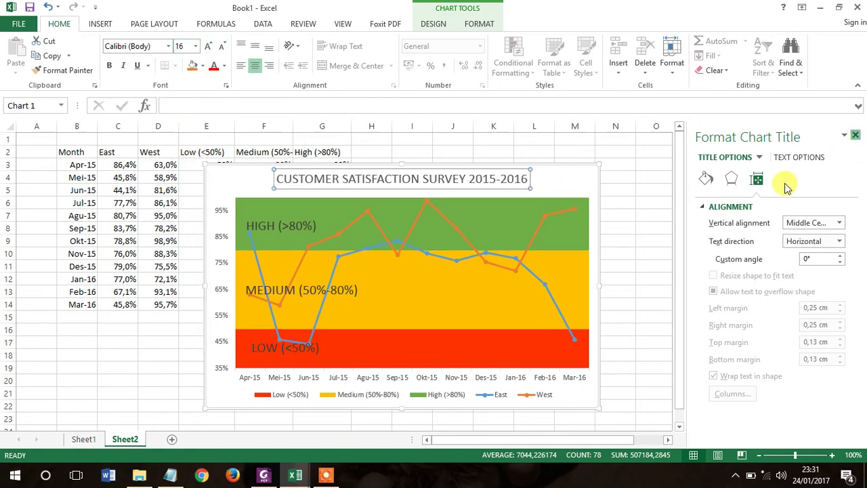
# Drag the chart's bottom-right corner to enlarge it, then move the whole chart up and left
pyautogui.click(654, 266)
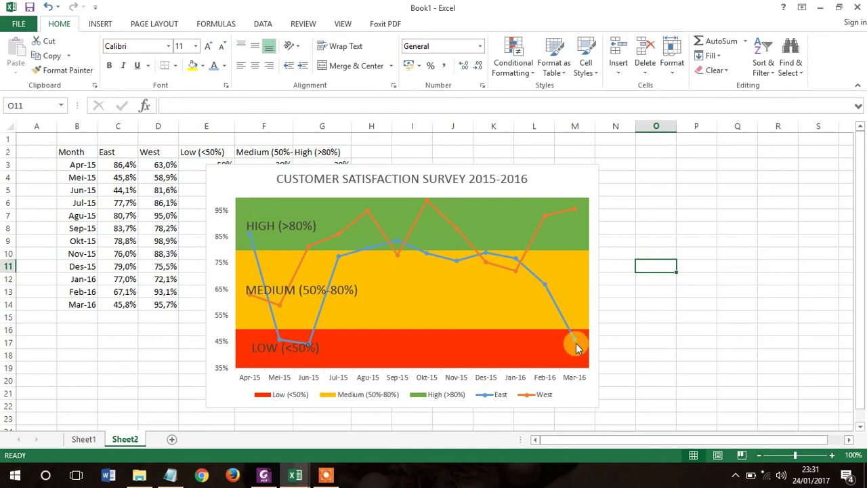
pyautogui.moveTo(398, 237)
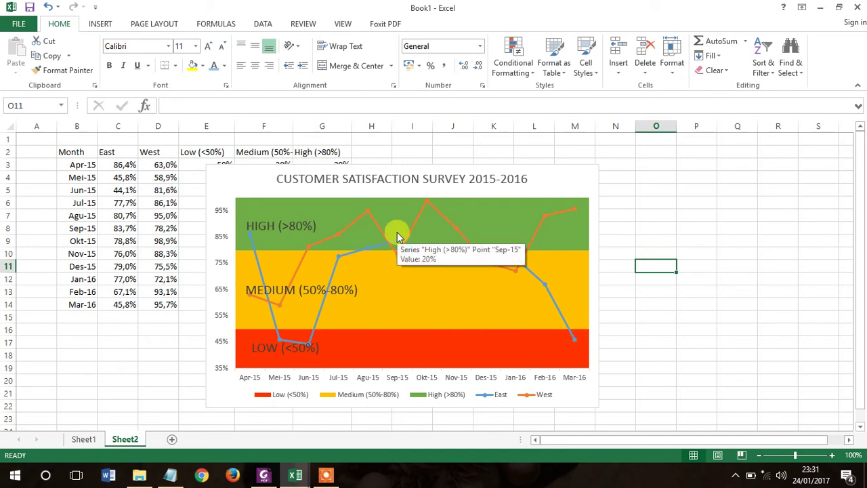
pyautogui.scroll(-1, 528, 281)
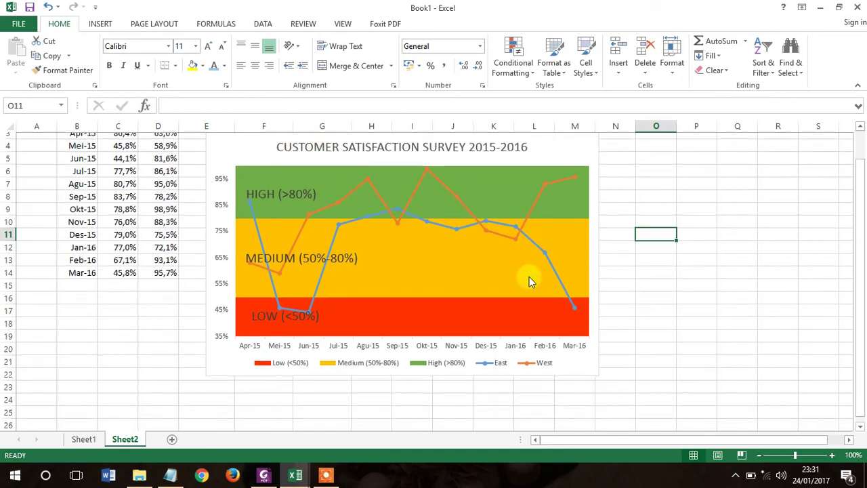
pyautogui.click(576, 359)
pyautogui.moveTo(597, 370); pyautogui.dragTo(637, 398)
pyautogui.scroll(1, 298, 148)
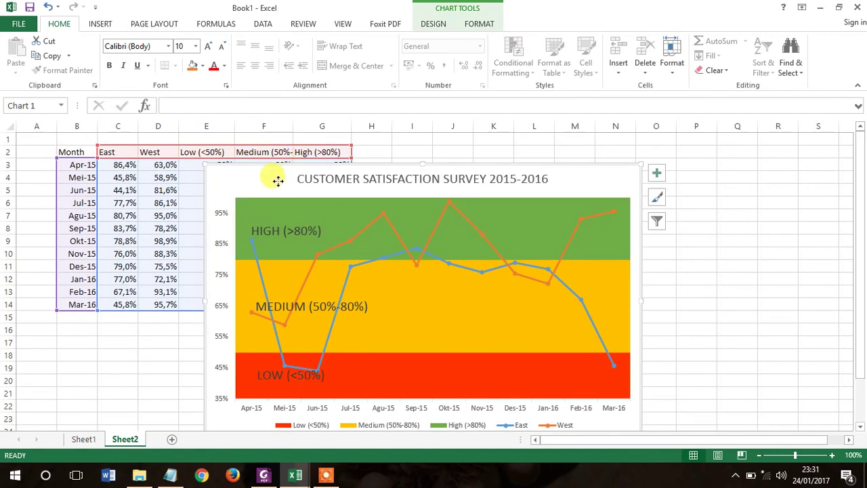
pyautogui.moveTo(275, 180); pyautogui.dragTo(223, 157)
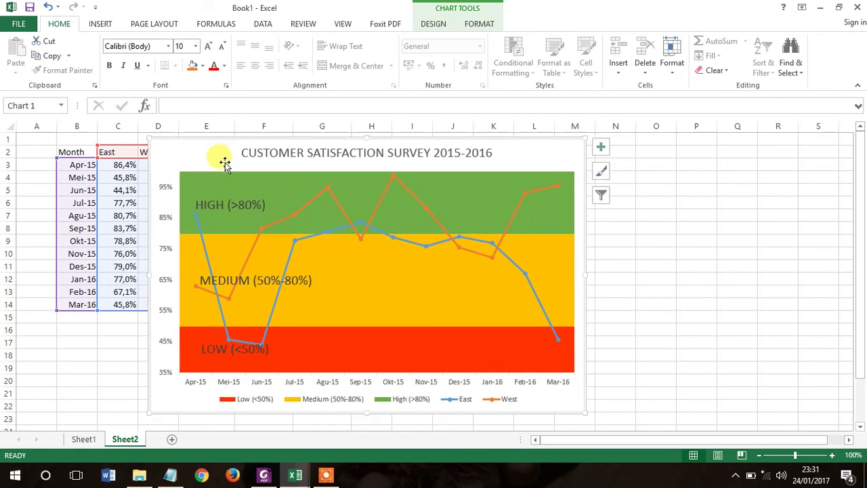
pyautogui.click(657, 270)
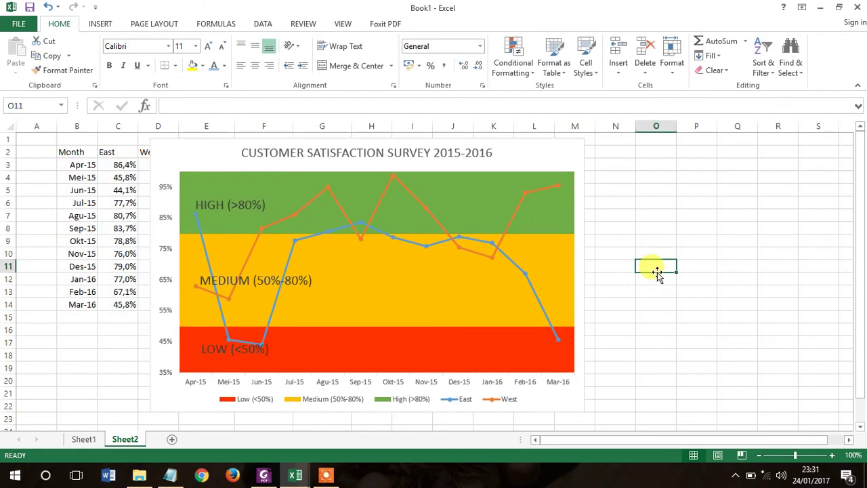